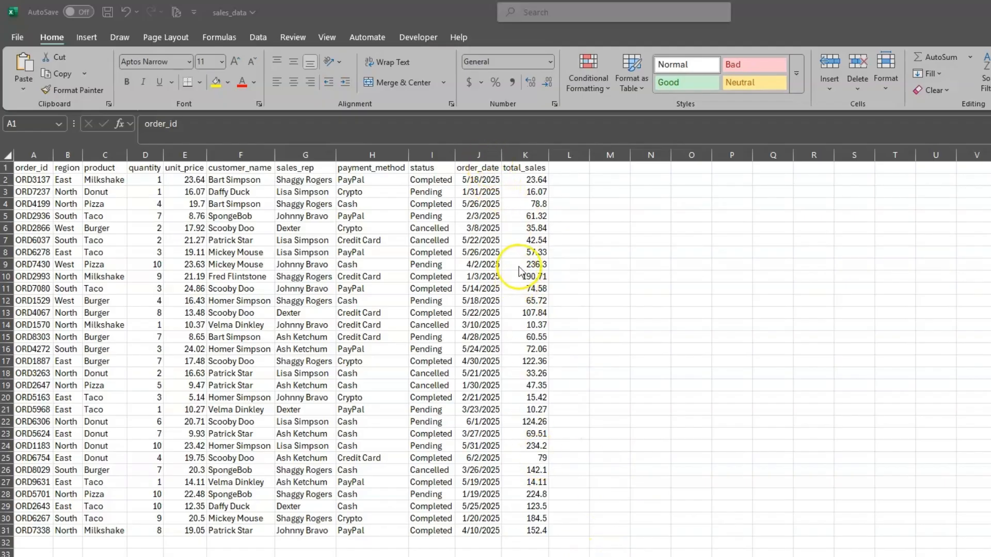
Insert a new column before the total_sales column and give it the header Month
click(519, 154)
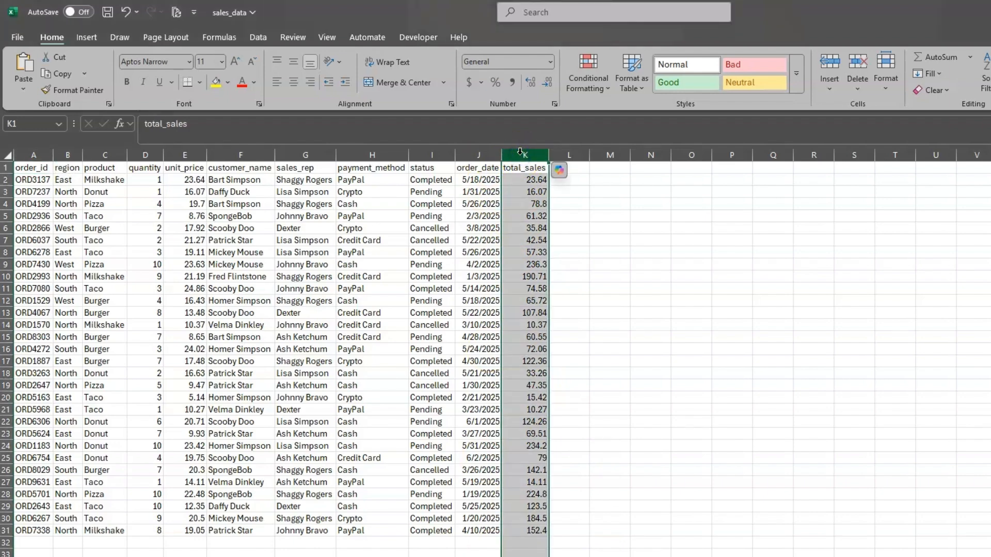
right_click(521, 153)
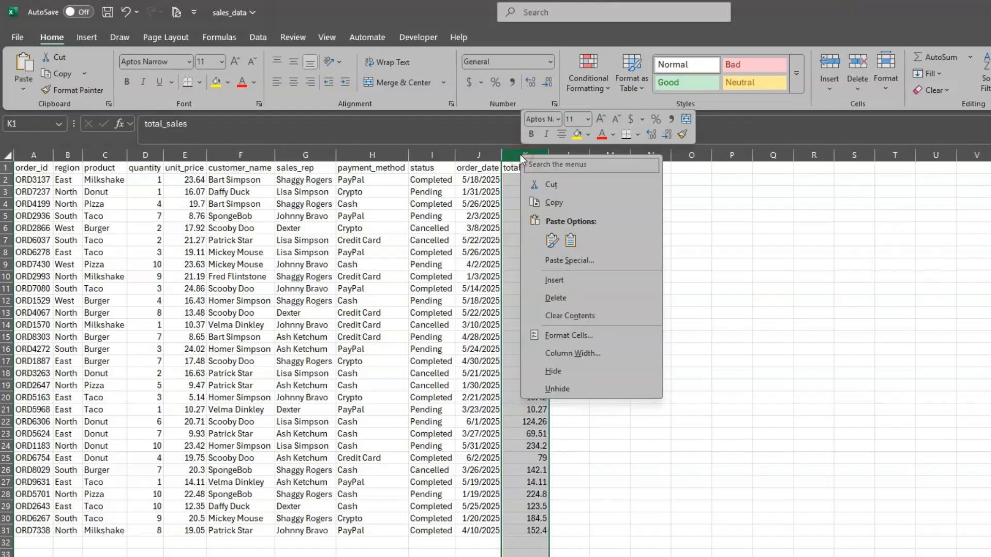
click(570, 280)
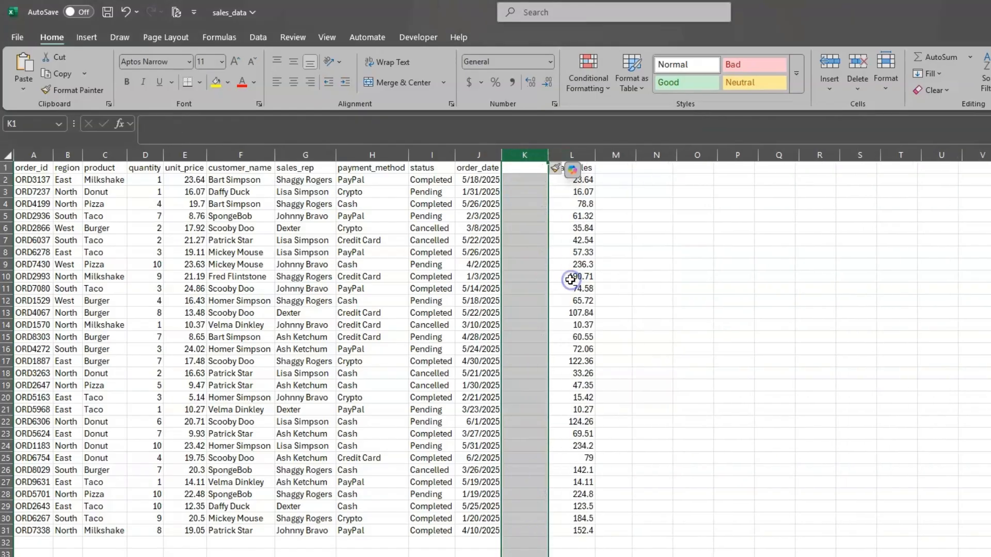
click(519, 167)
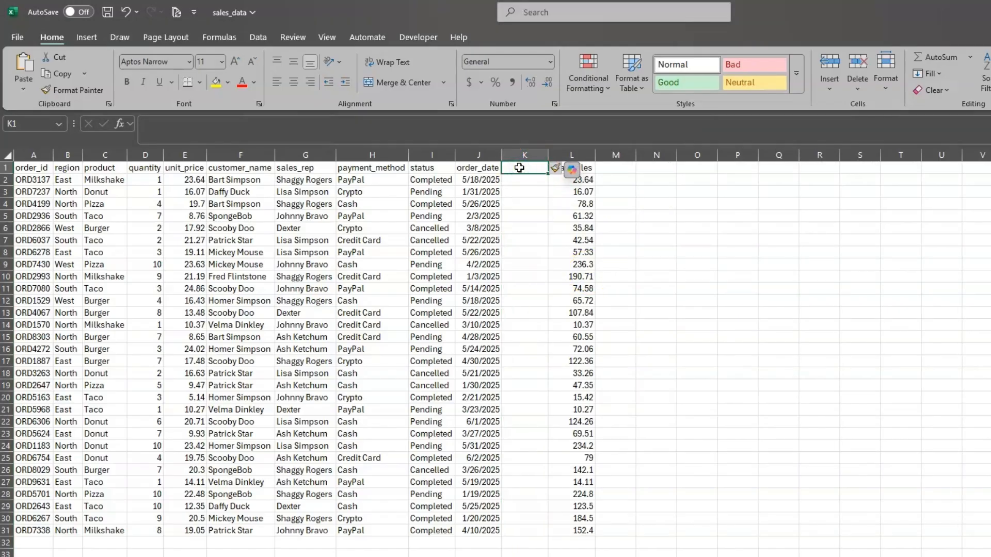
text(Mo)
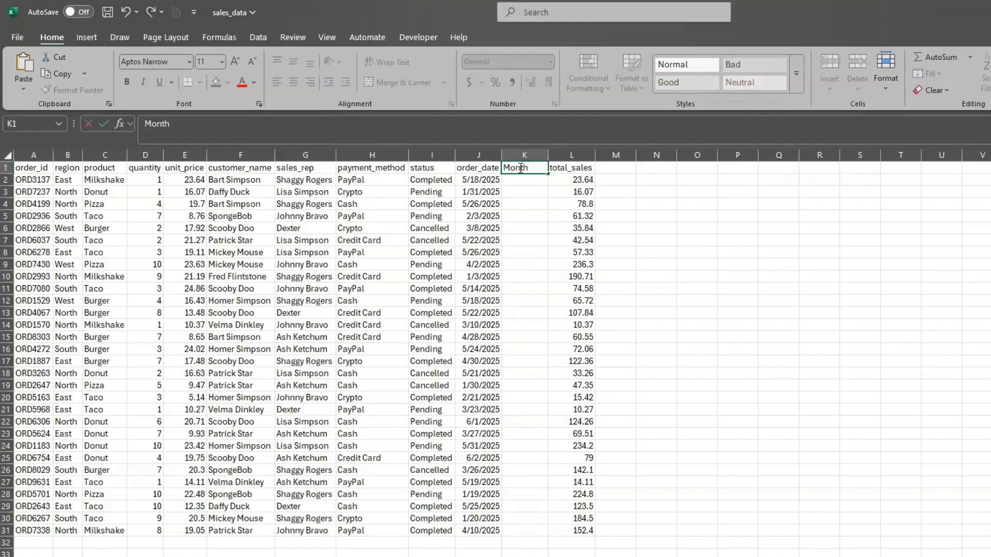
text(nth)
Enter the formula =TEXT(J2,"mmmm") in K2 to get the month name from the first order date
click(528, 184)
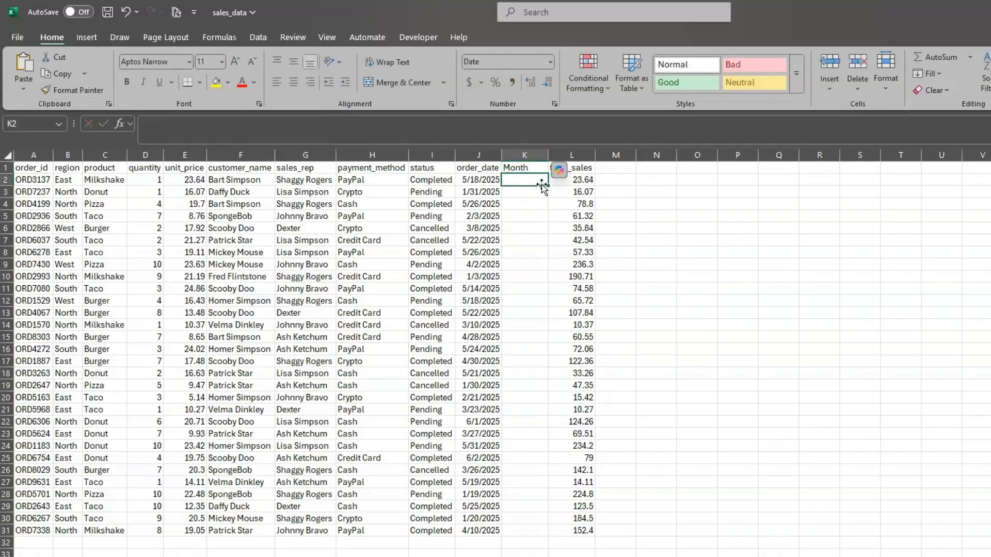
text(=)
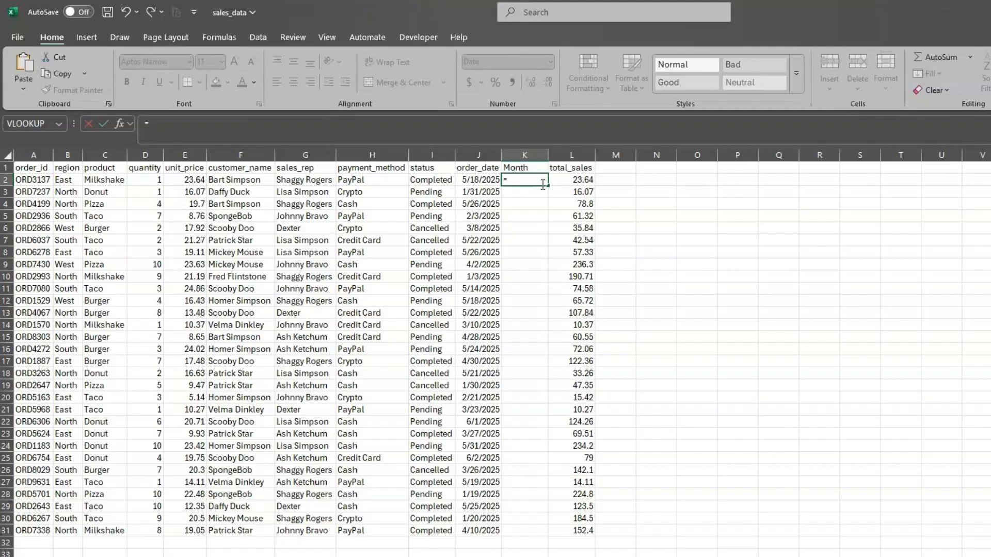
text(TEXT()
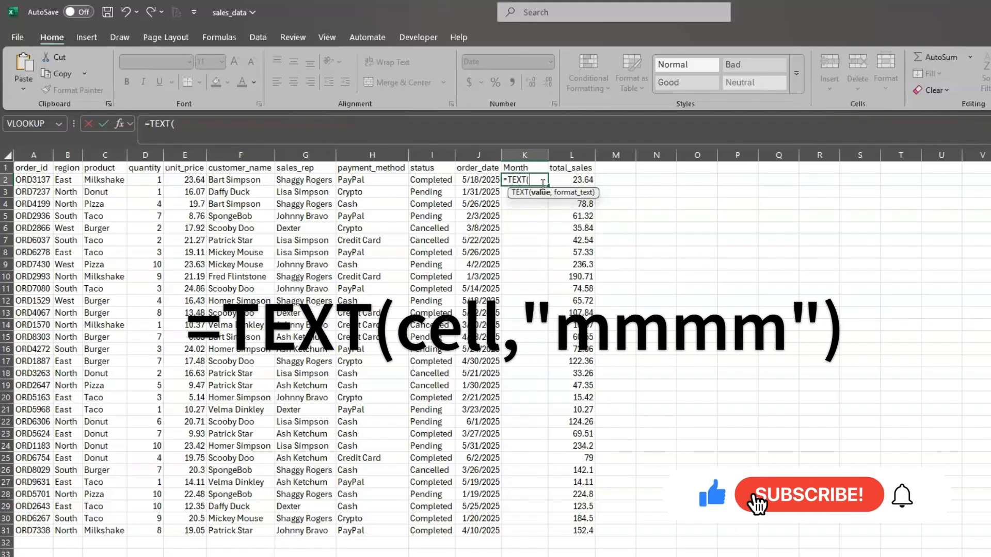
click(478, 178)
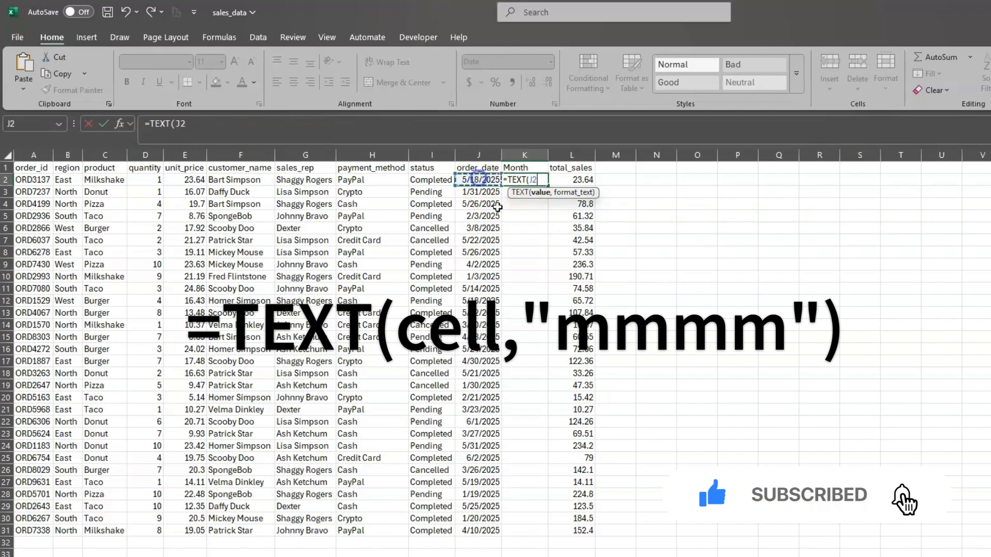
text(,")
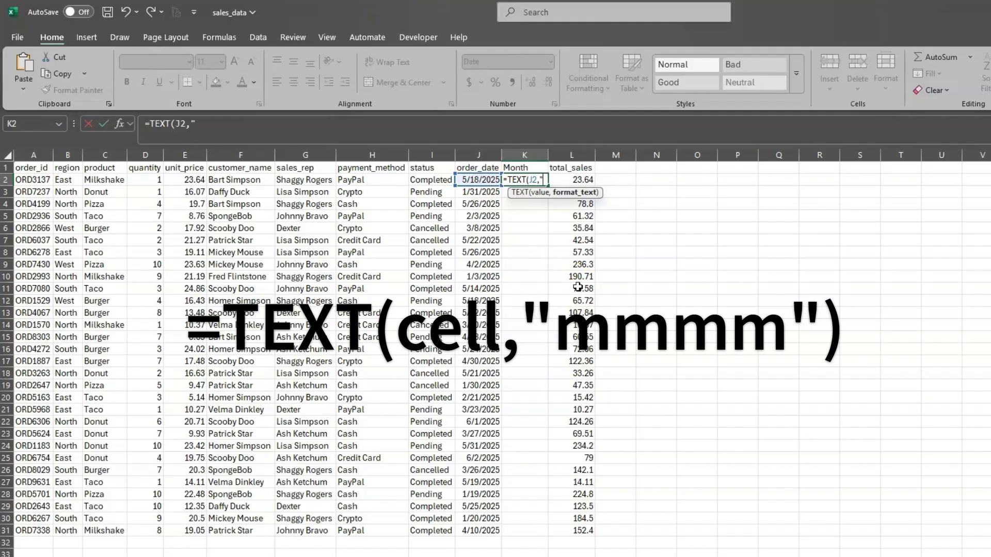
text(mmmm"))
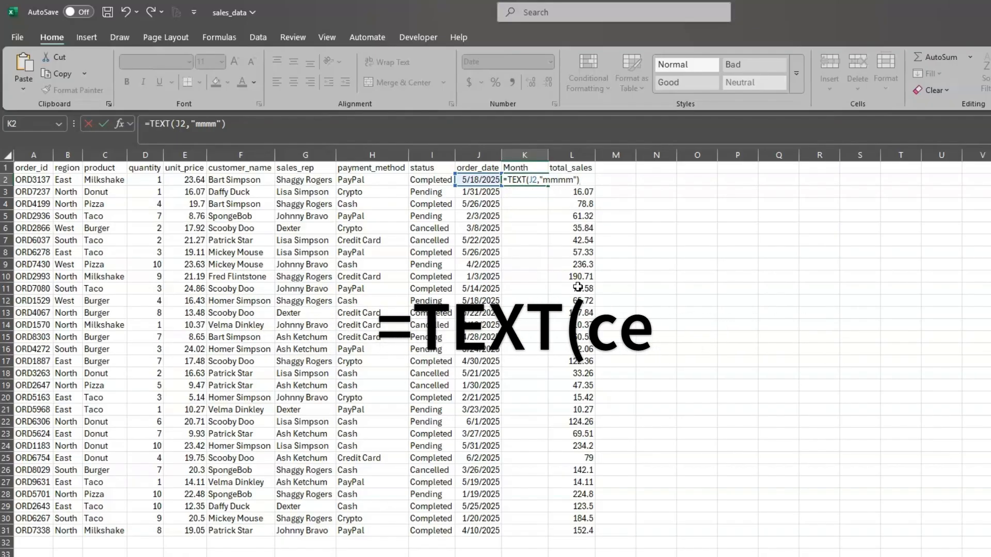
key(Return)
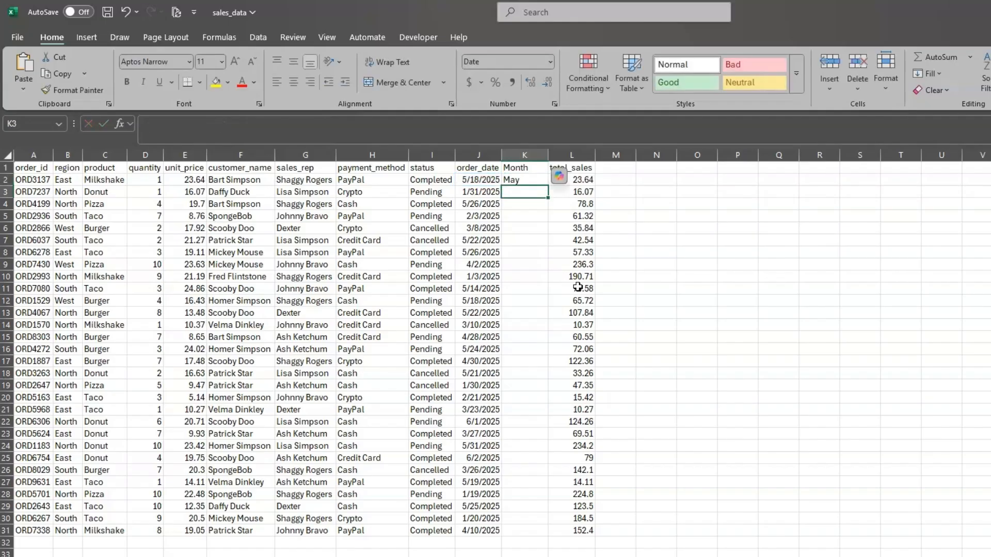
Fill the month formula from K2 down to K31 and compare the results with the order dates
click(512, 179)
click(472, 179)
click(528, 178)
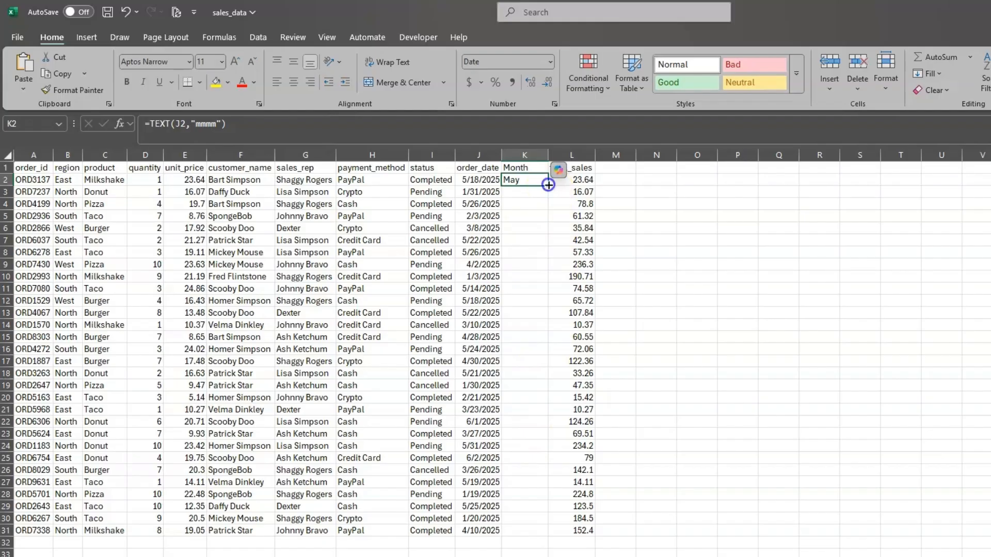
double_click(548, 185)
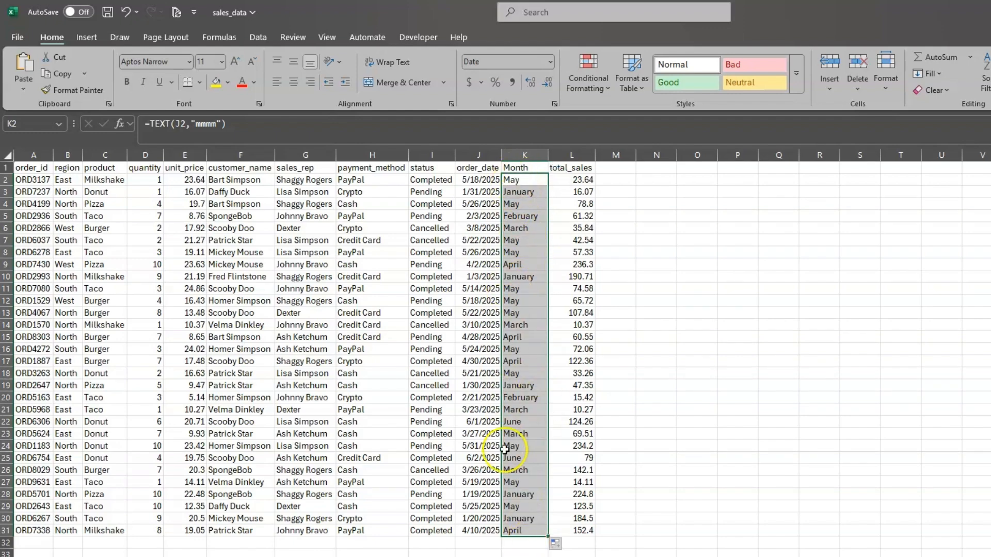
click(471, 521)
click(511, 521)
click(472, 507)
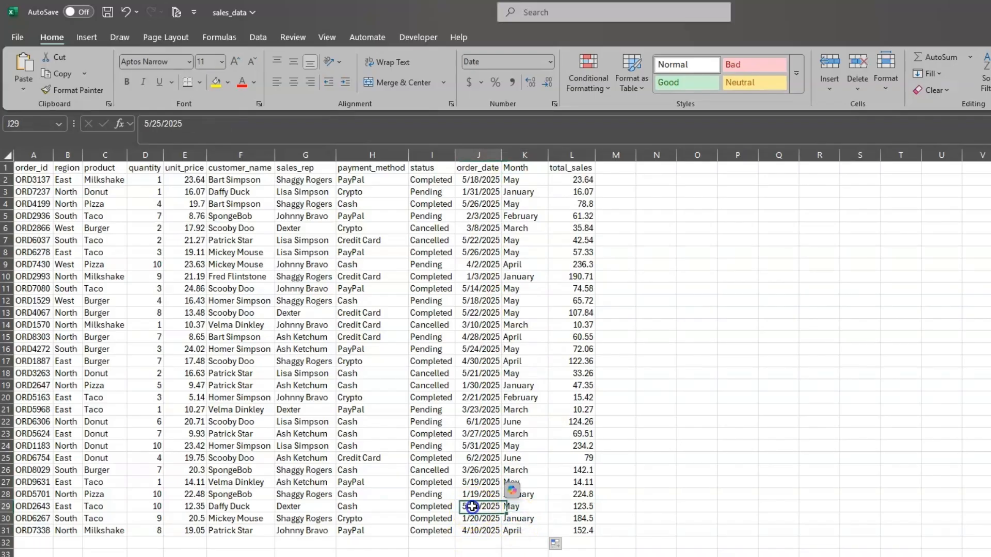
click(527, 166)
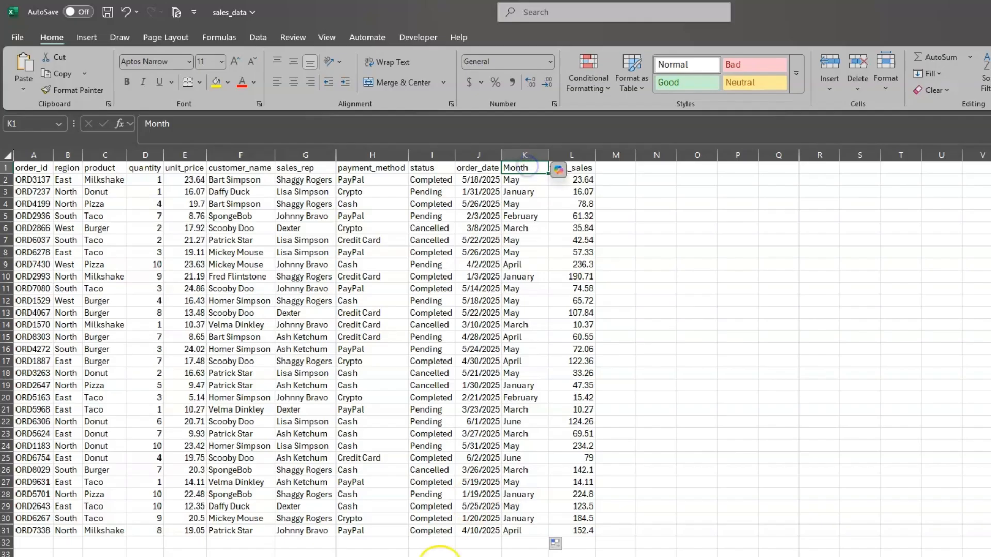
Create a PivotTable from the sales data range A1:L31 on a new worksheet
drag(28, 166, 581, 531)
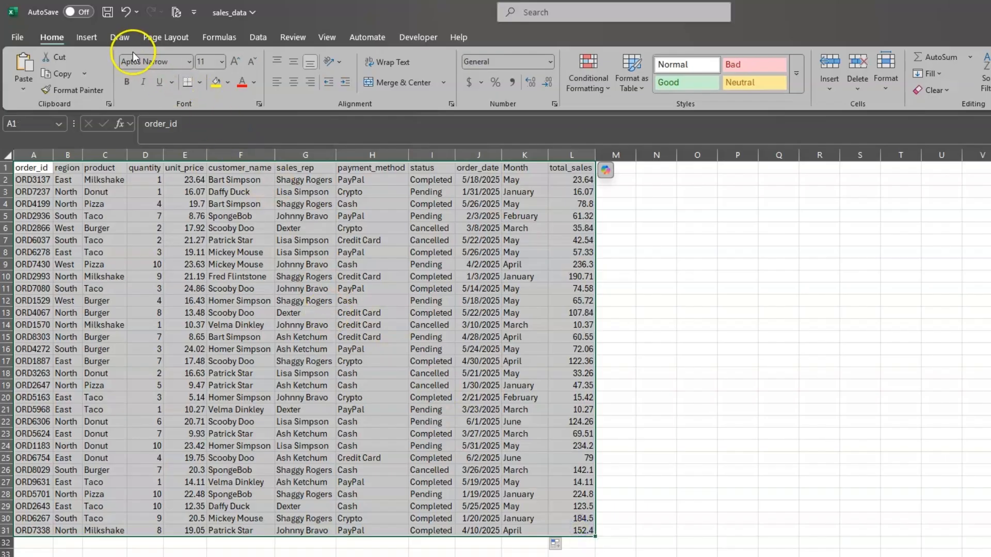
click(85, 38)
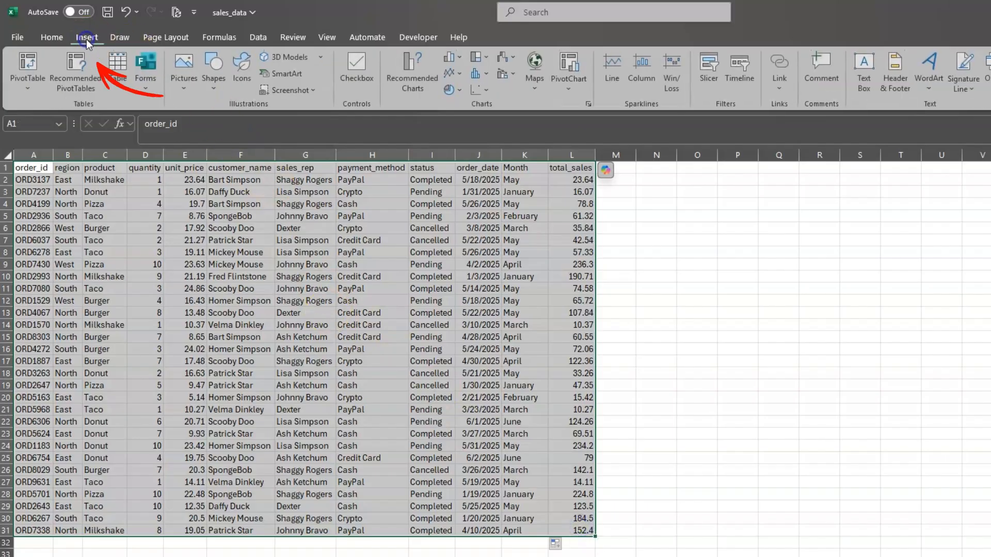
click(30, 66)
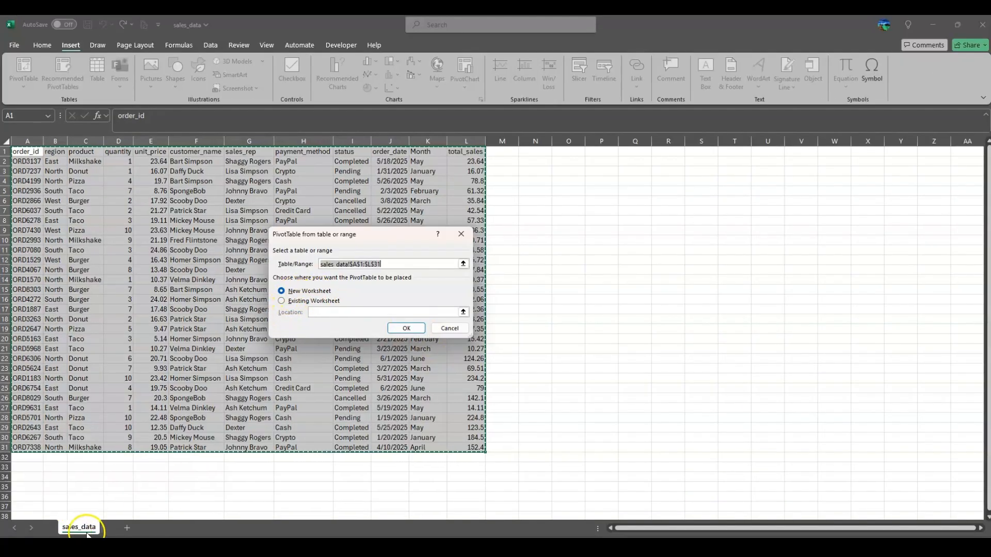
click(404, 329)
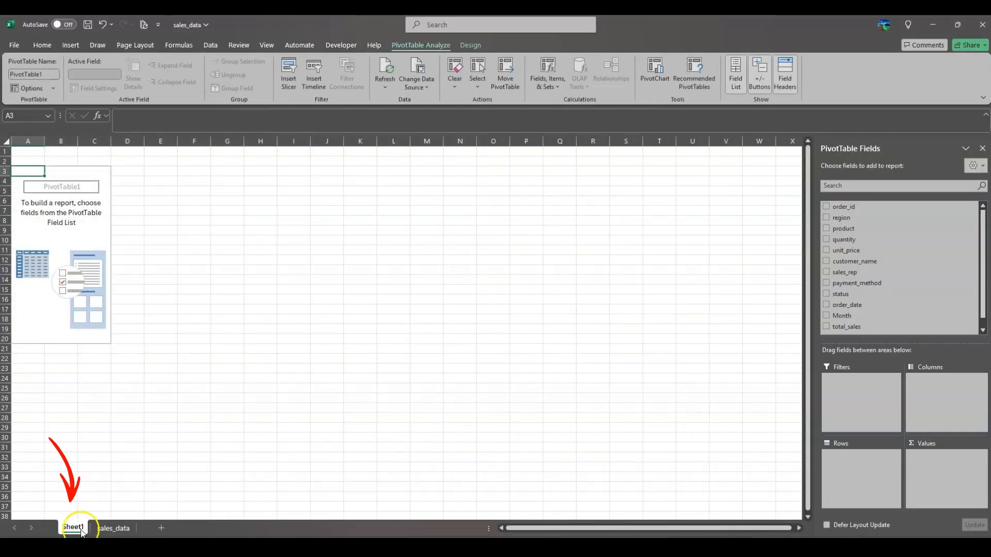
Build the PivotTable with region as rows and the sum of total_sales as values
click(81, 229)
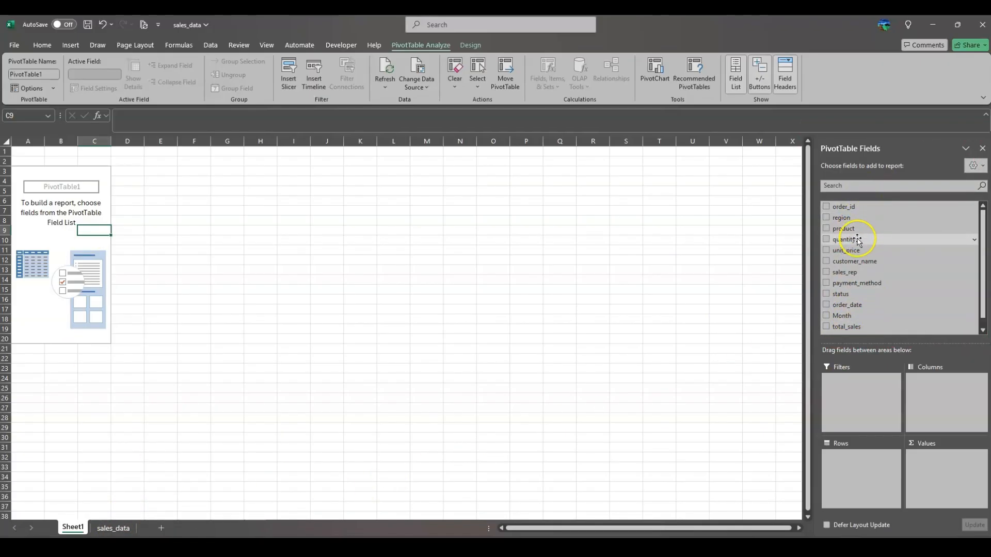
drag(851, 221, 860, 447)
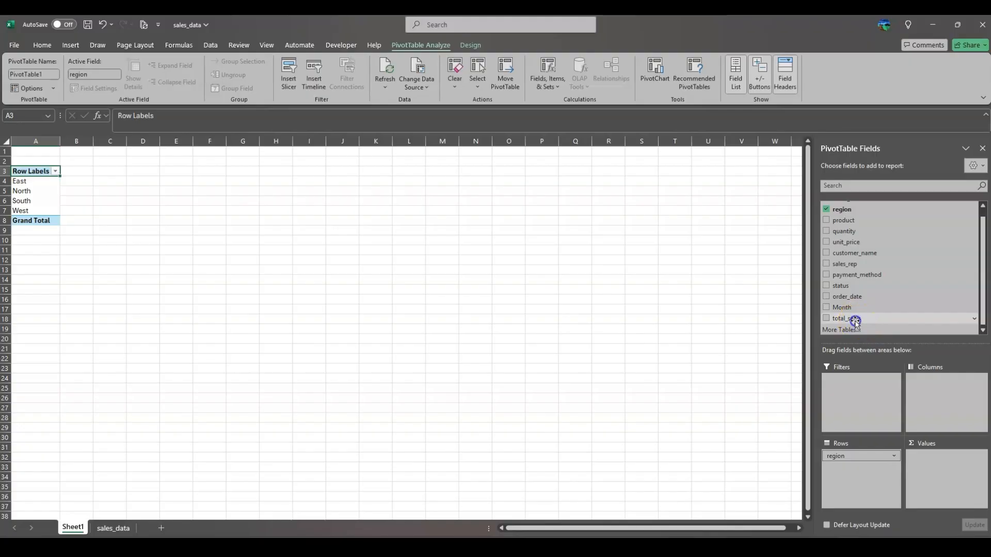
drag(856, 321, 901, 404)
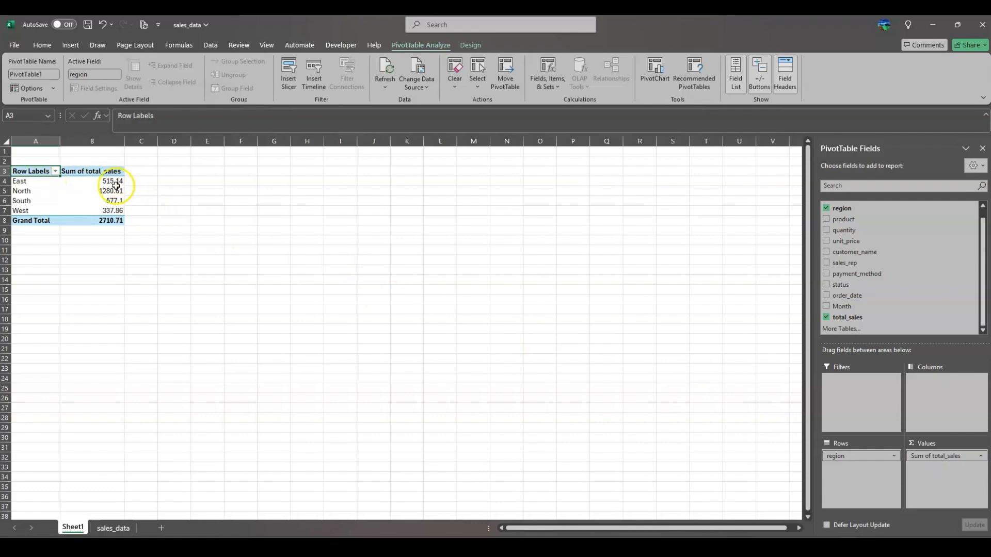
drag(16, 181, 110, 181)
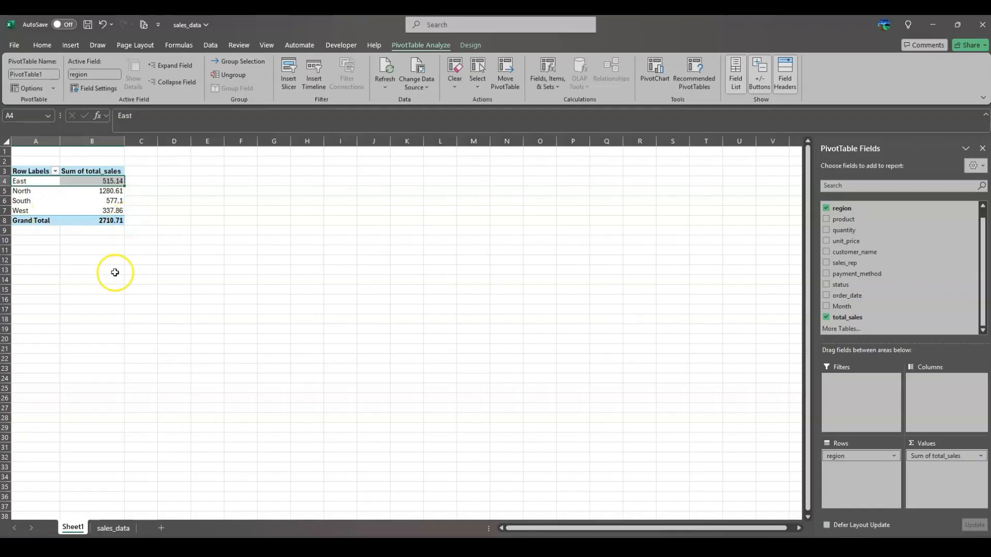
click(113, 208)
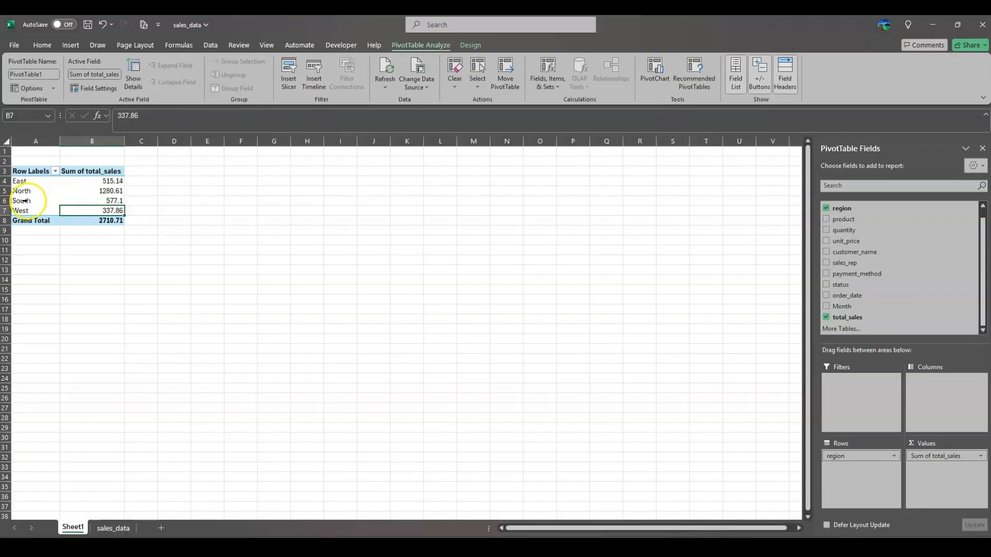
Insert a 3-D stacked column chart of the regional sales PivotTable and move it over the table
drag(23, 171, 101, 221)
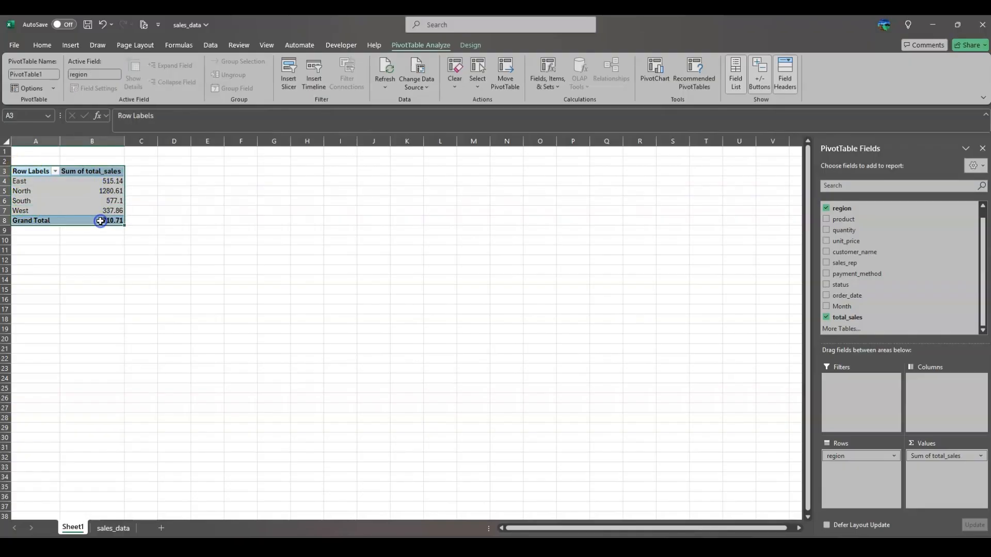
click(72, 46)
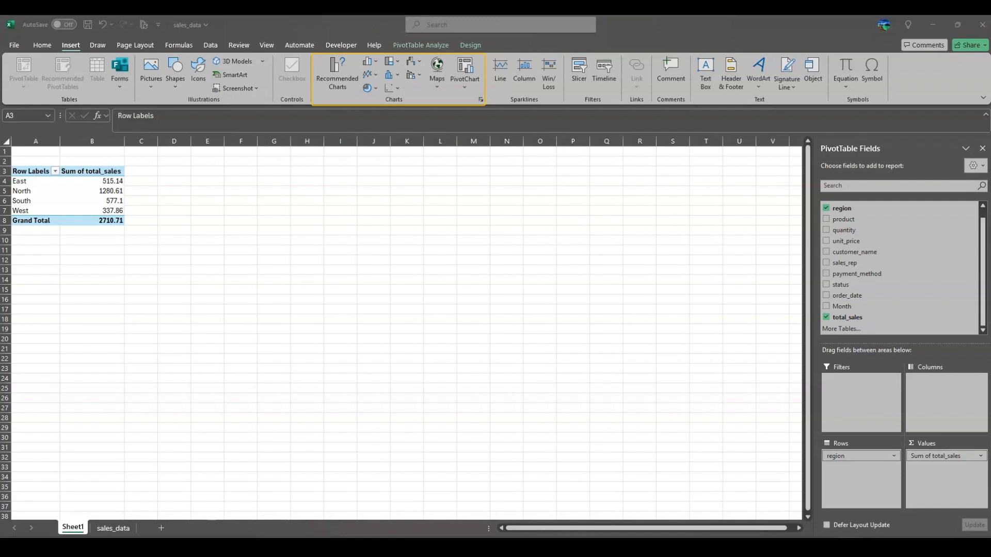
click(372, 62)
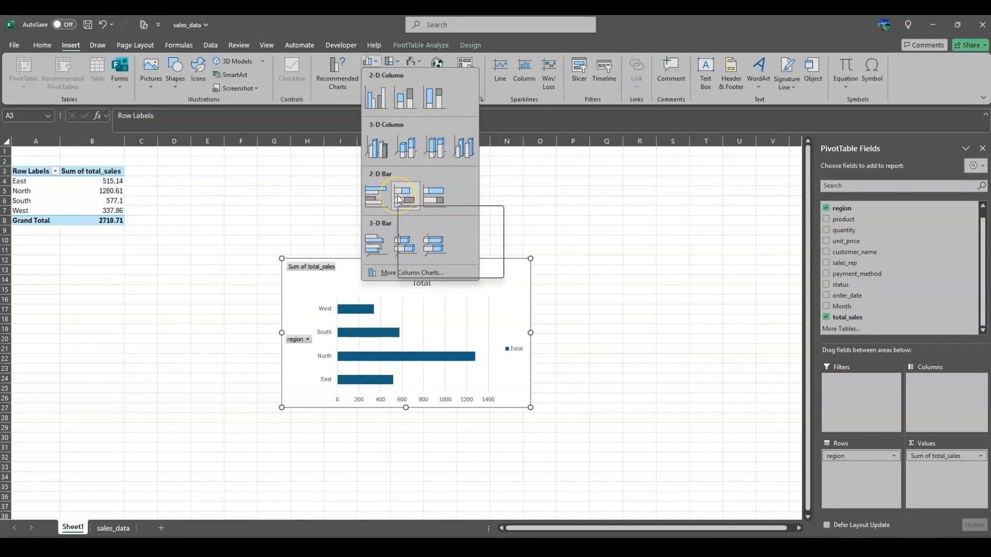
click(409, 156)
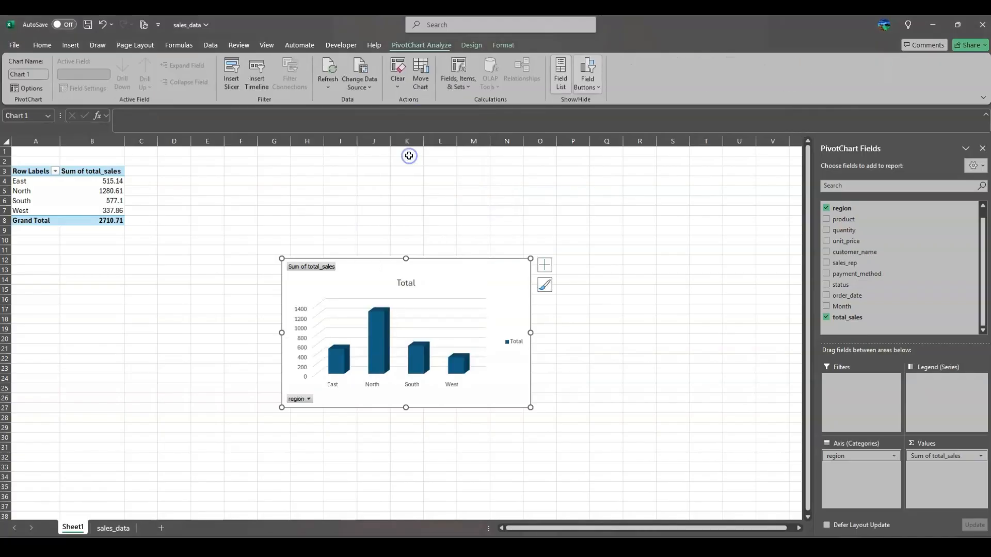
drag(453, 277, 153, 180)
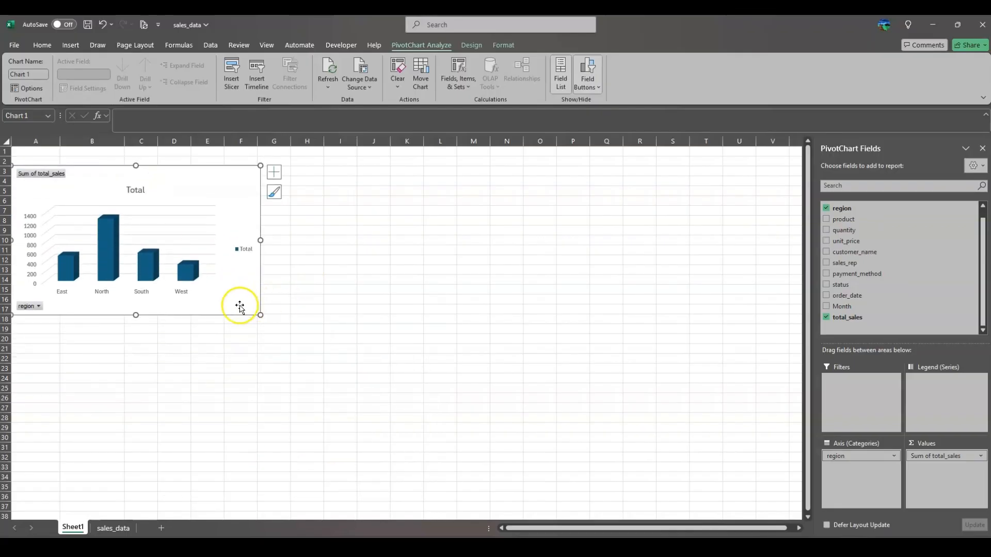
Change the chart title to "Sales by Region"
click(136, 188)
double_click(136, 189)
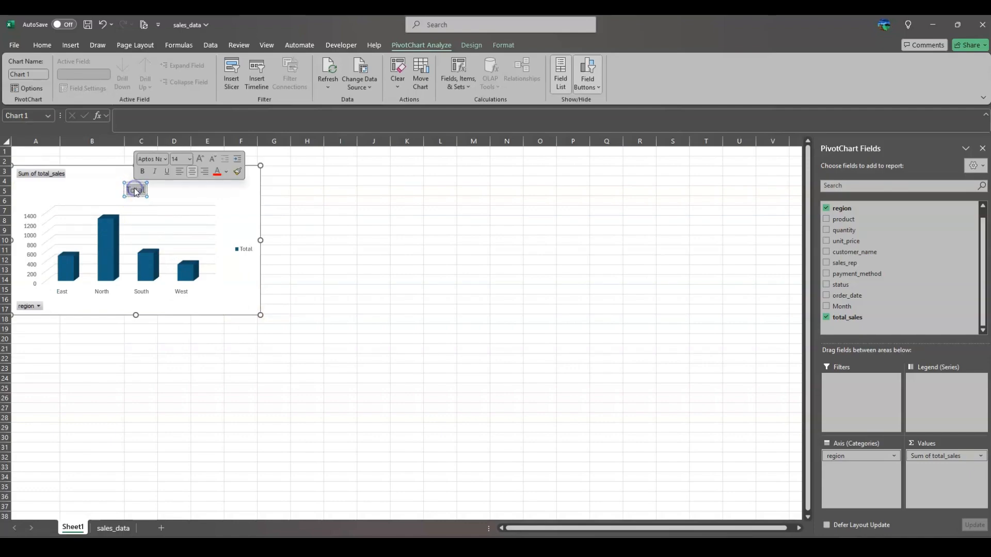
text(Sales by)
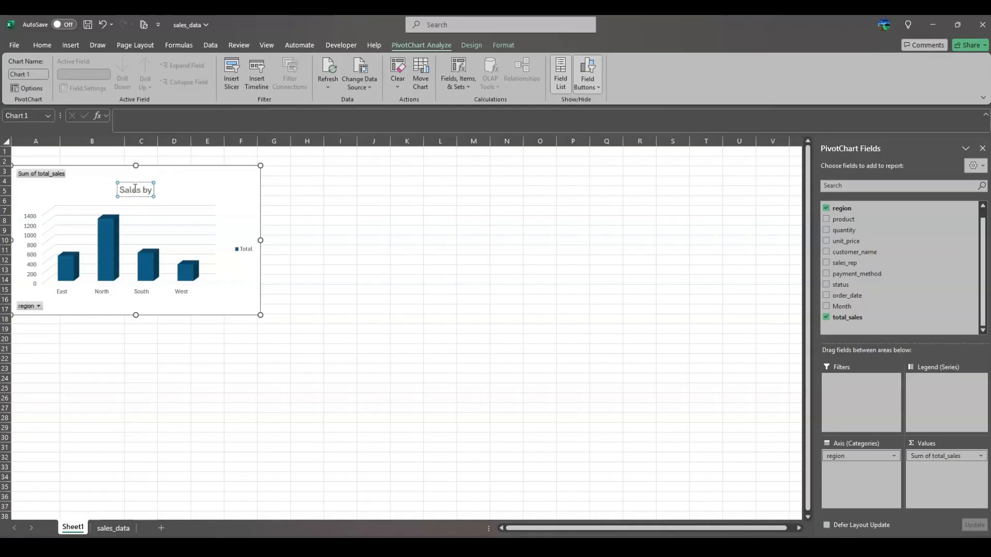
text( Region)
click(162, 188)
click(142, 249)
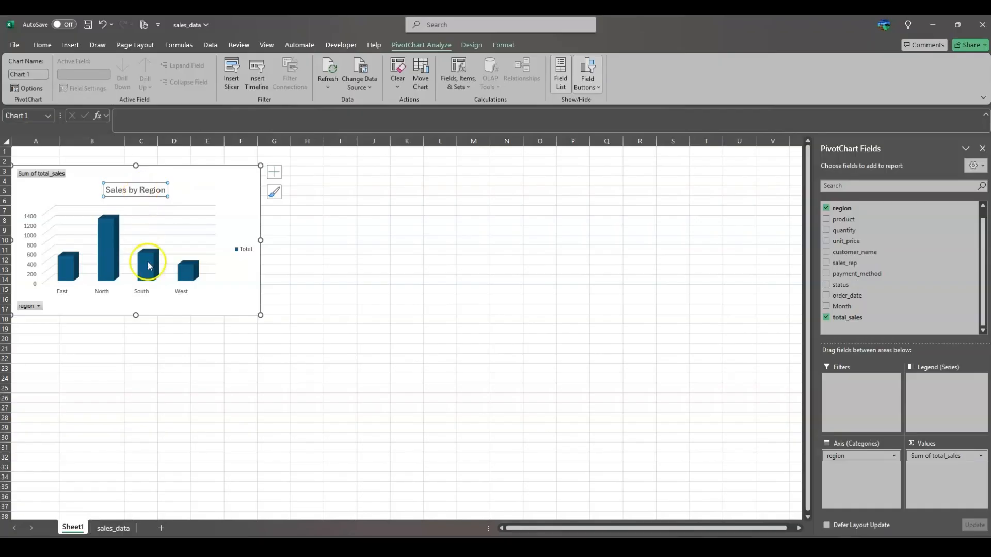
click(364, 283)
click(199, 190)
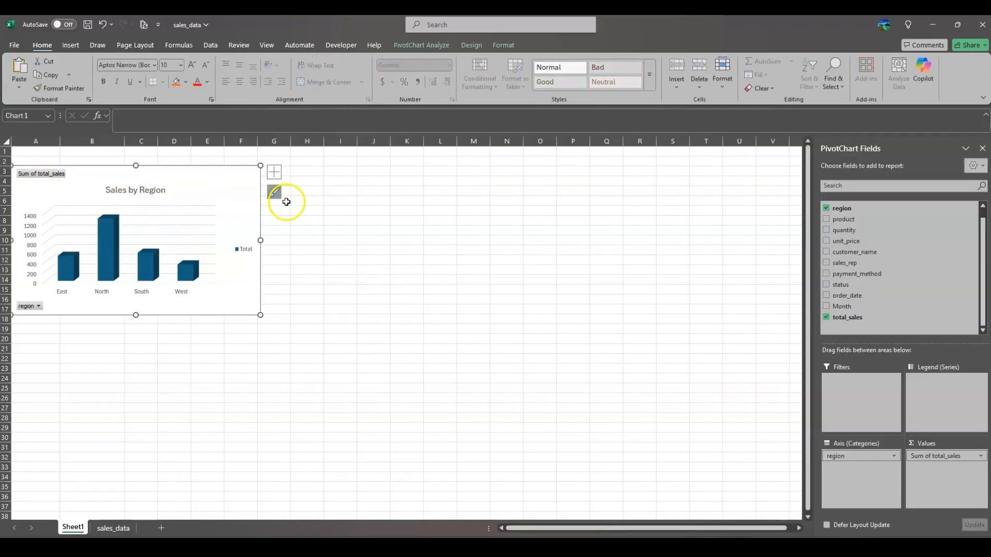
Create a second PivotTable from the sales data range A1:L31 on existing Sheet1 with location H3:L17
click(111, 529)
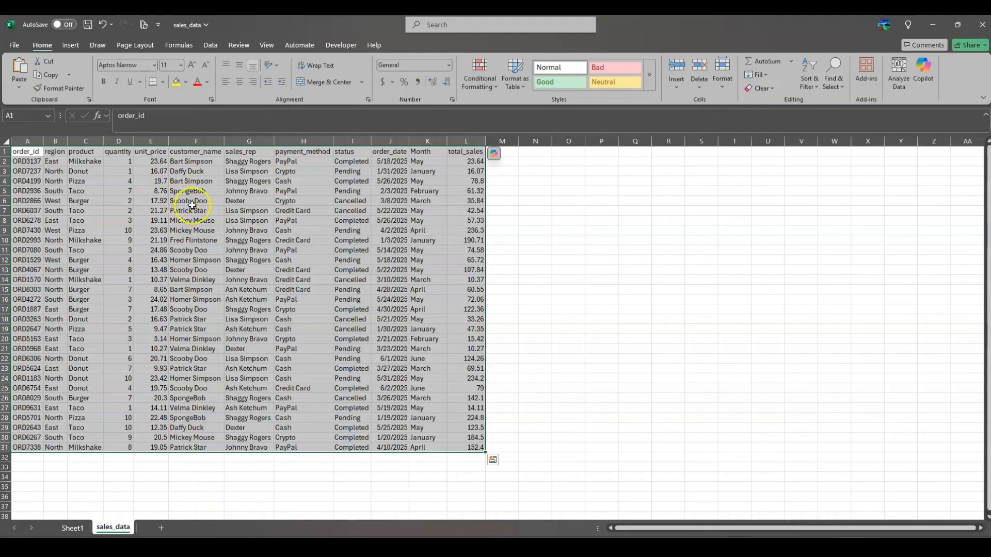
click(72, 46)
click(28, 66)
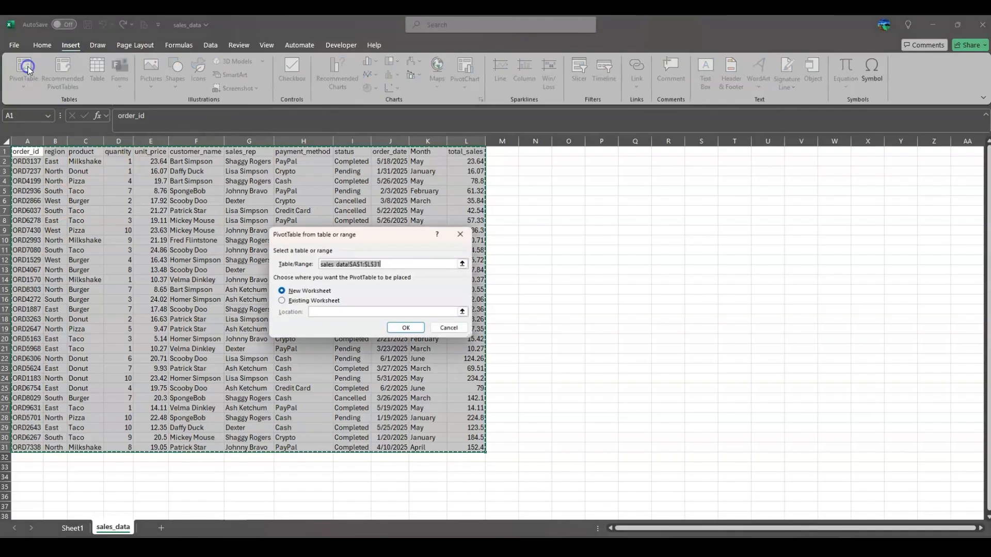
click(282, 302)
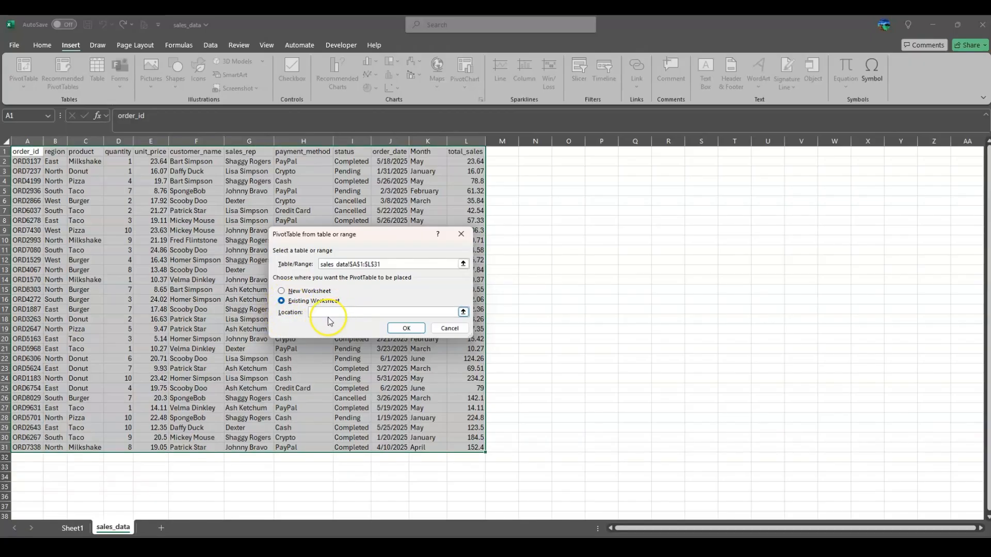
click(72, 528)
drag(305, 171, 436, 309)
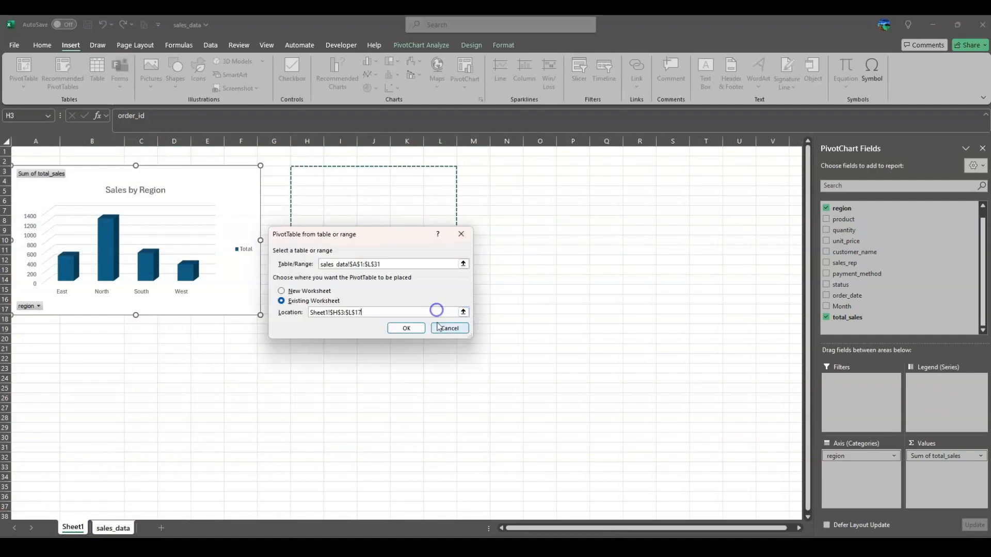
click(406, 329)
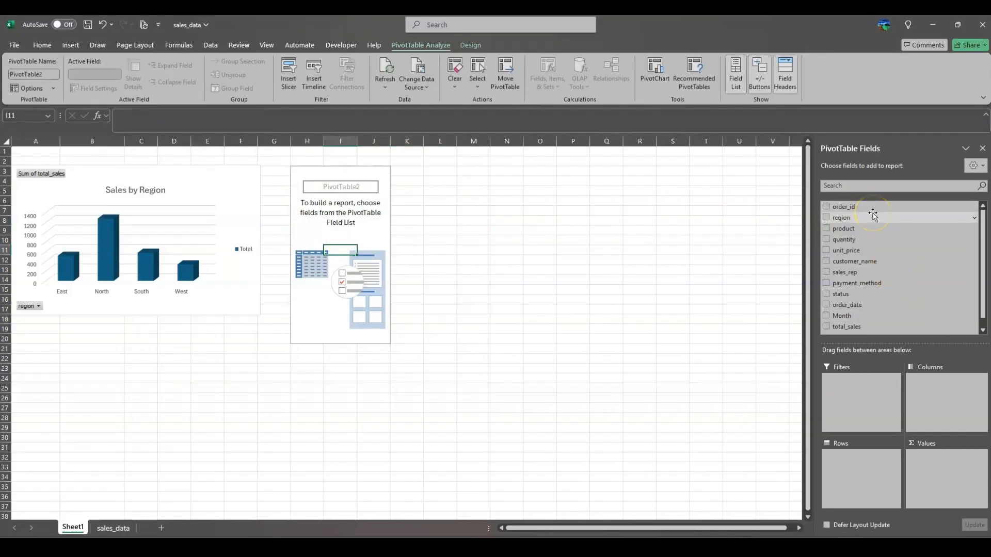
Build the new PivotTable with product as rows and the sum of total_sales as values
drag(864, 229, 852, 408)
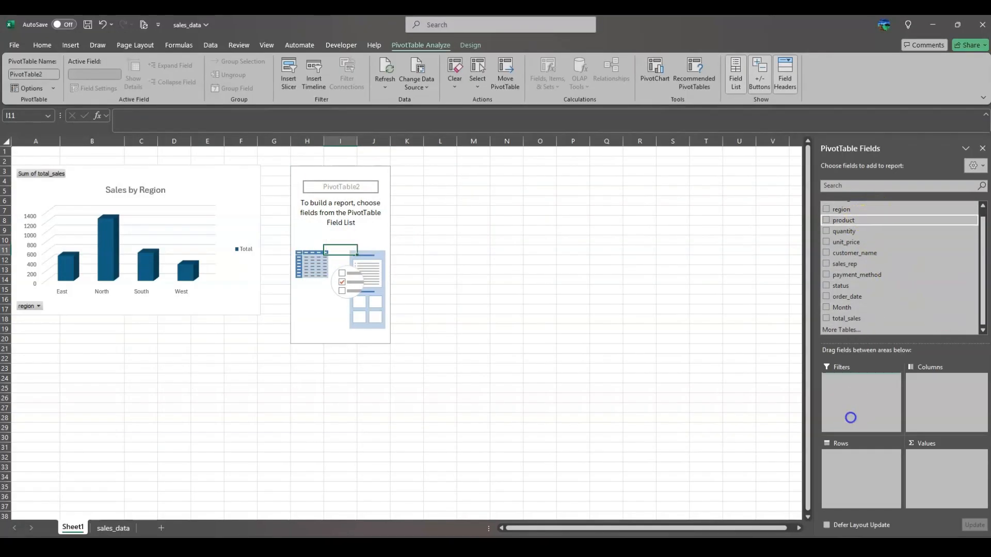
drag(854, 468, 853, 468)
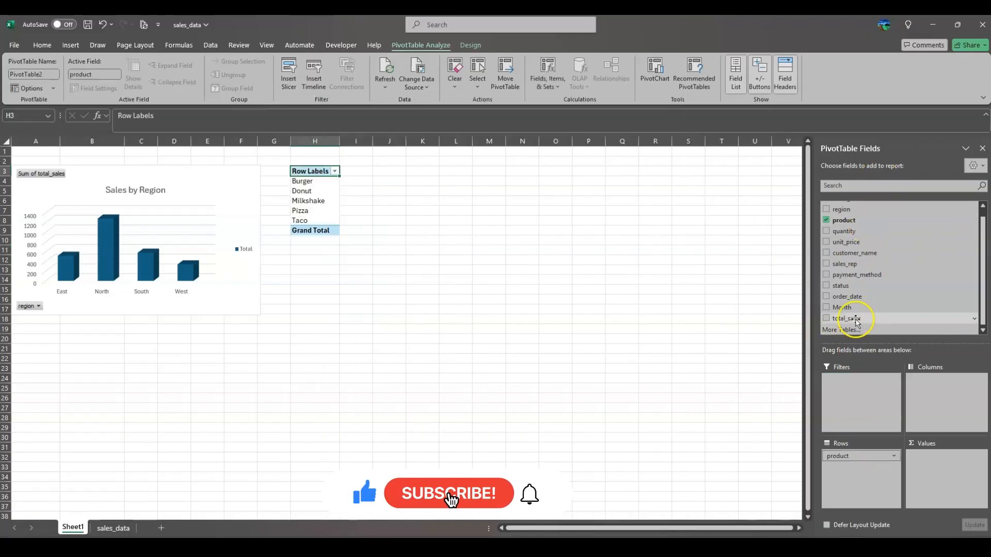
drag(849, 318, 933, 478)
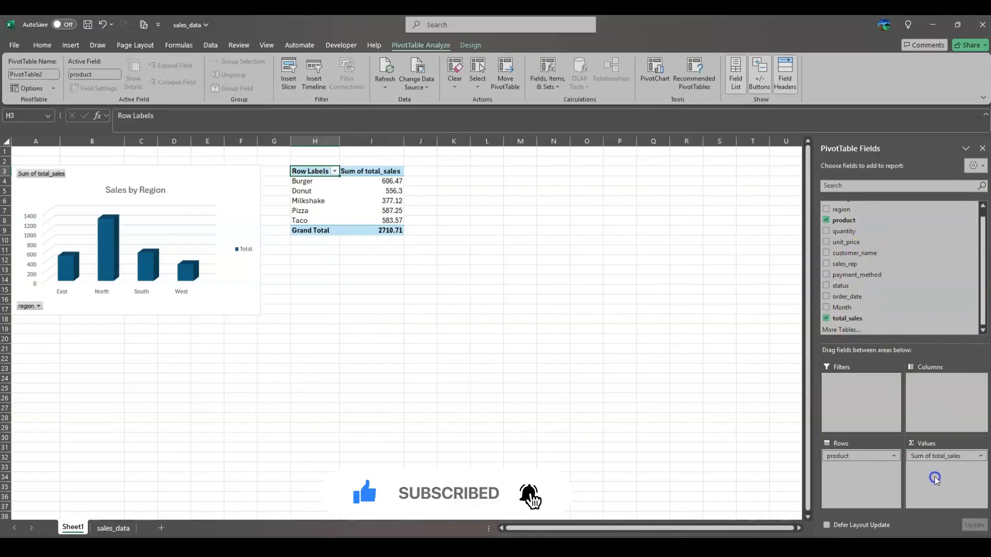
Insert a 2-D pie chart of the product sales PivotTable
click(379, 190)
drag(316, 171, 381, 227)
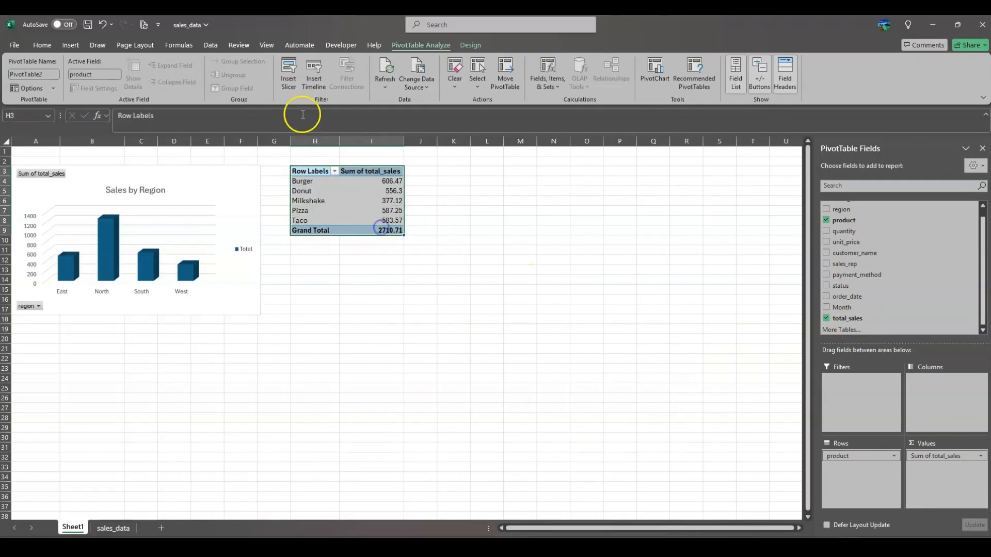
click(71, 47)
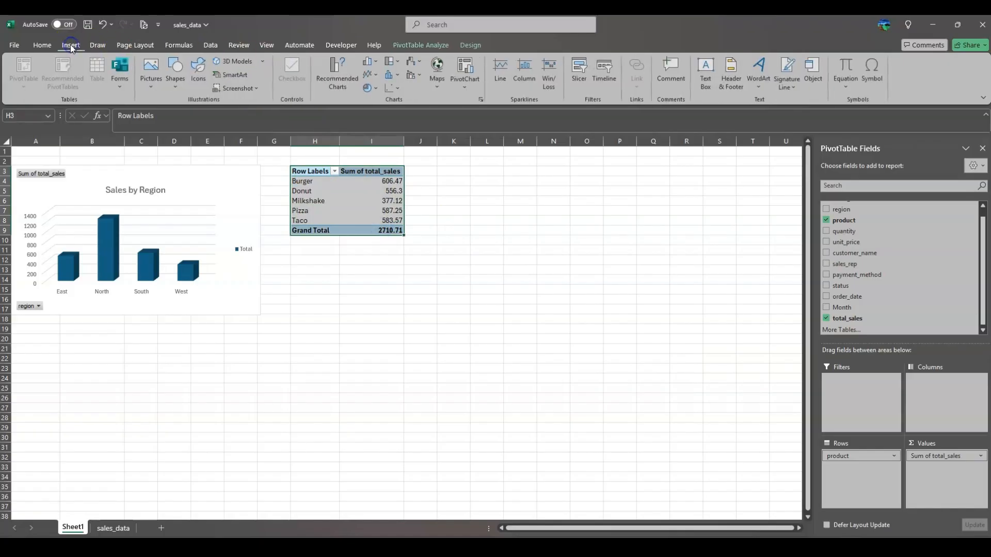
click(376, 87)
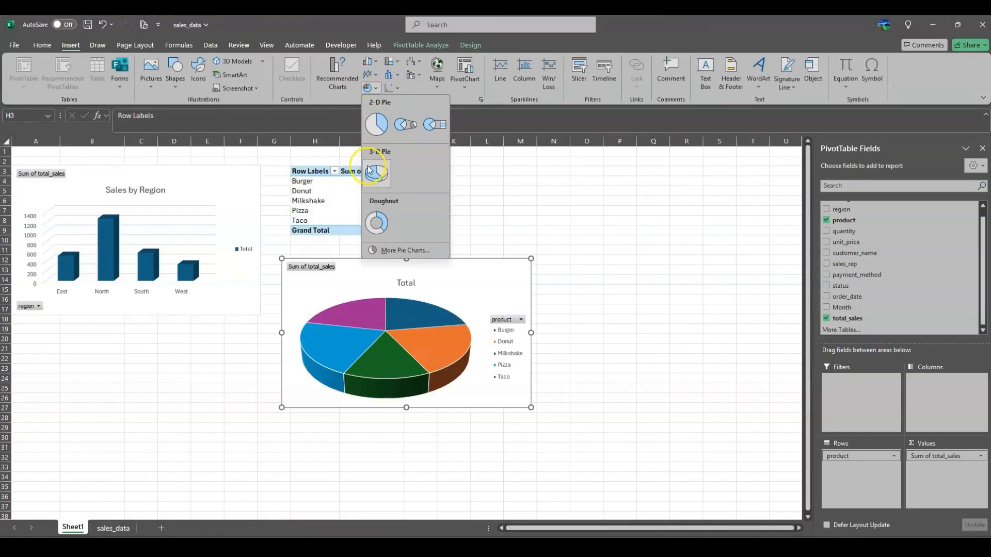
click(402, 123)
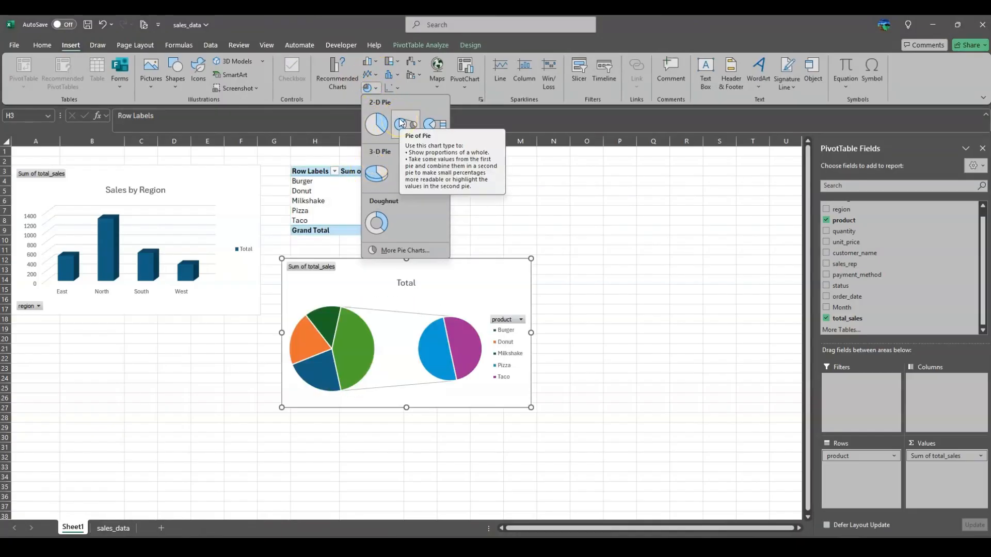
click(375, 124)
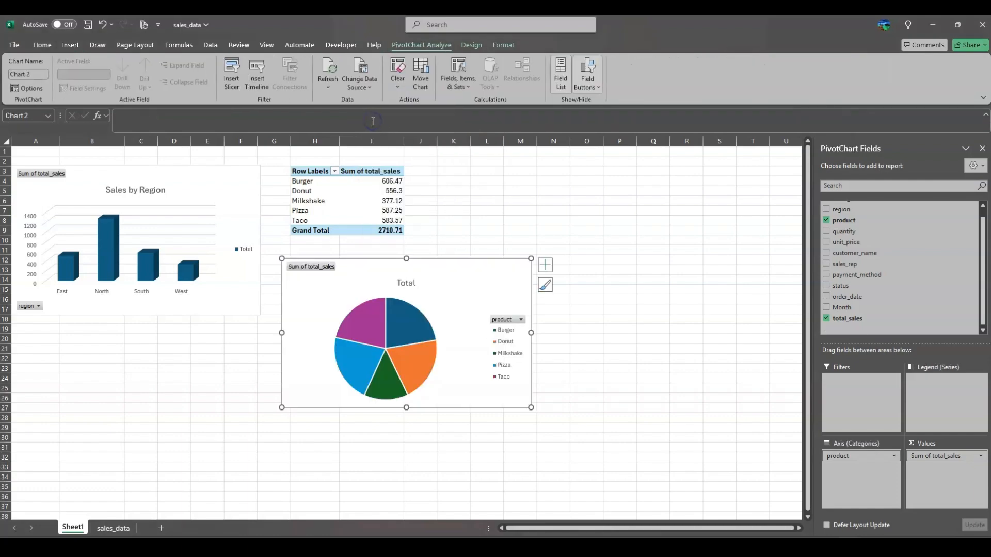
Move the pie chart over its PivotTable beside the Sales by Region chart and resize it to match that chart's height
click(527, 401)
drag(531, 406, 512, 396)
click(499, 335)
drag(476, 287, 458, 192)
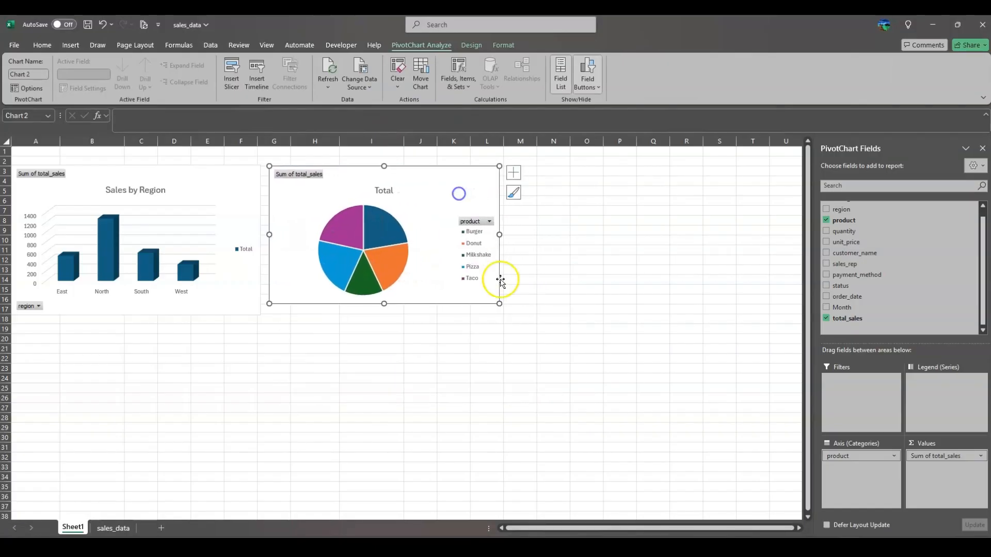
drag(499, 305, 509, 316)
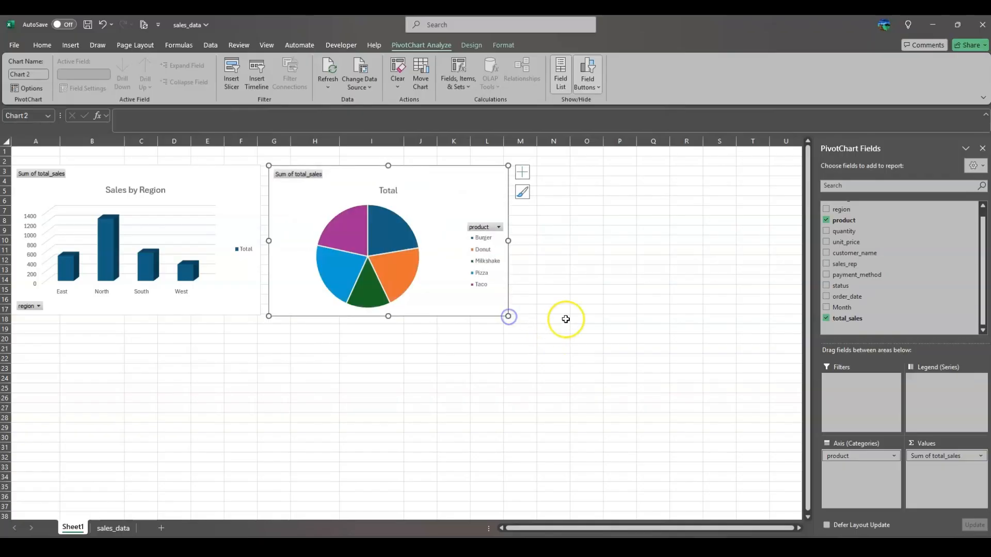
Change the pie chart title to "Sales by Product" and deselect the chart
click(395, 191)
double_click(393, 191)
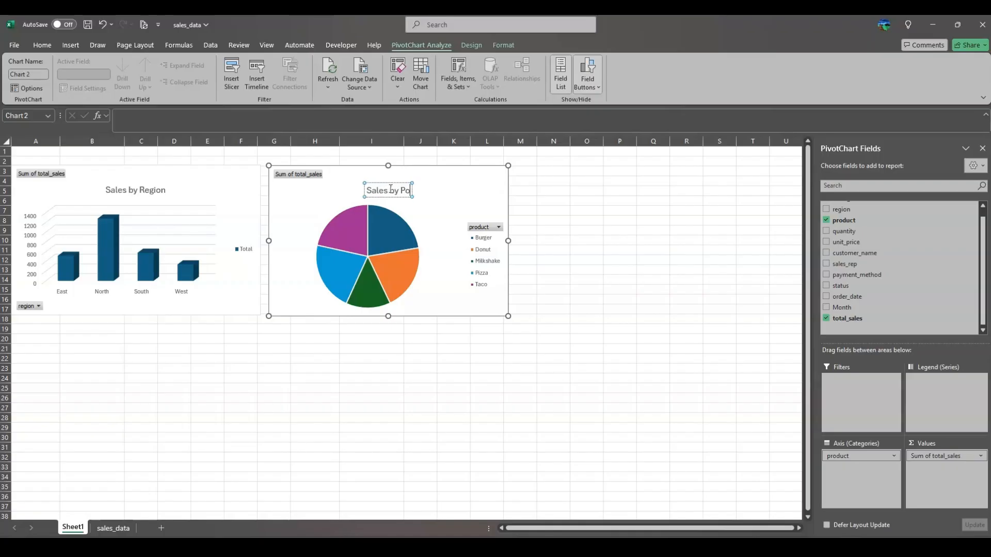
text(duct)
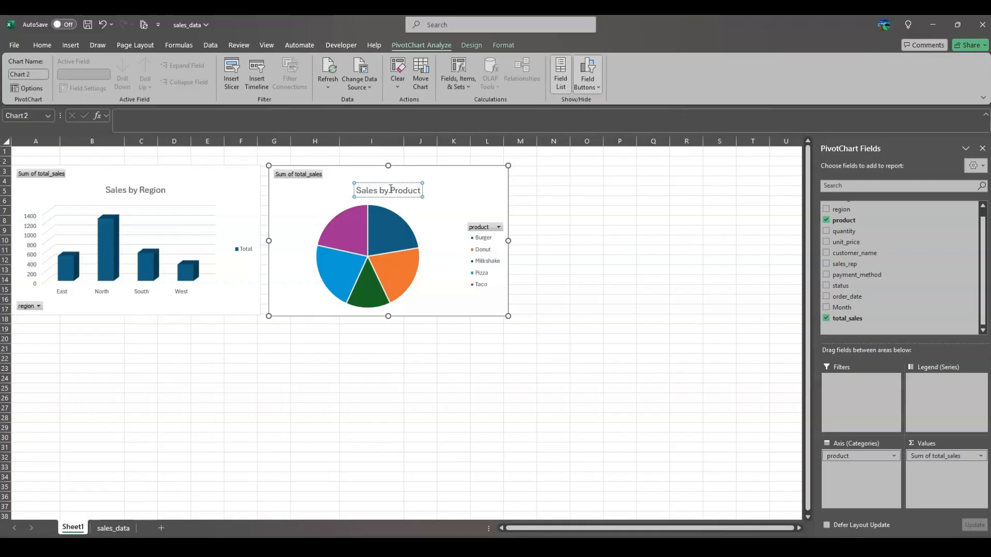
click(473, 182)
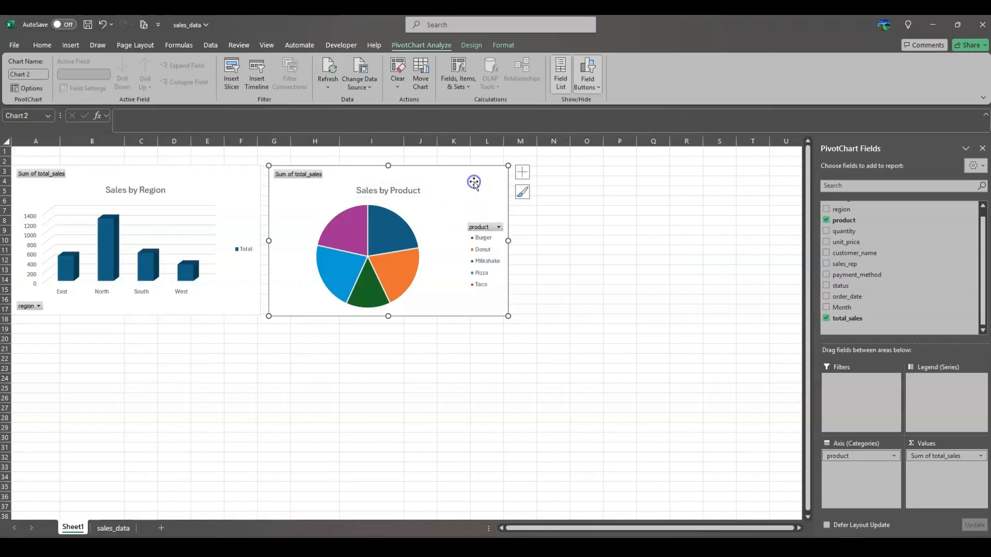
click(547, 201)
click(553, 240)
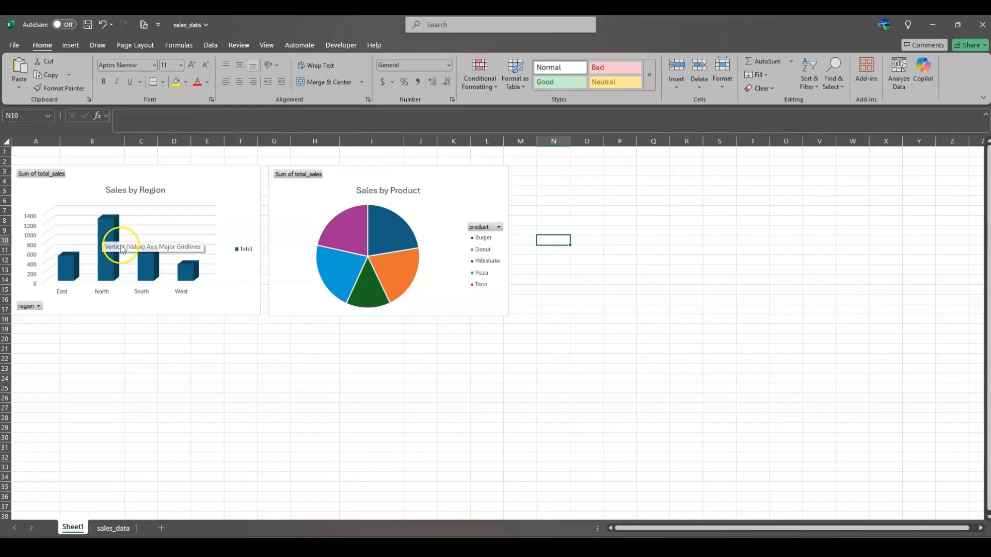
Filter the Sales by Product chart to Burger only, and extend the filter to include Pizza
mouse_move(142, 263)
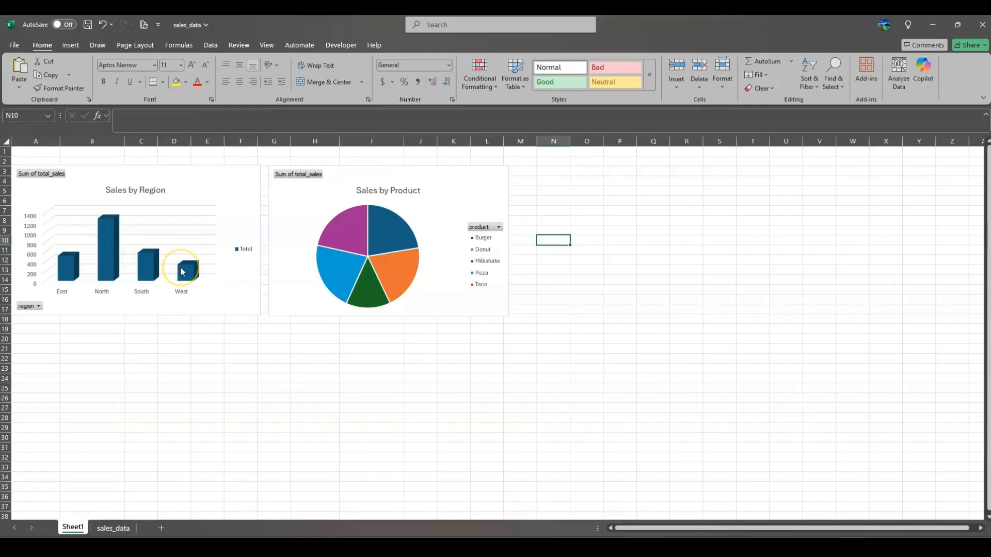
mouse_move(187, 274)
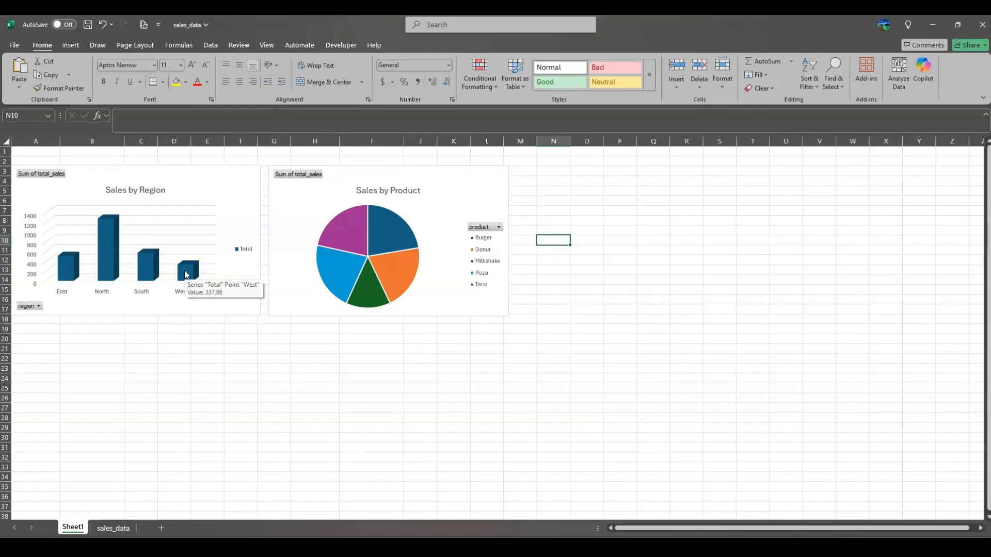
mouse_move(360, 232)
click(487, 226)
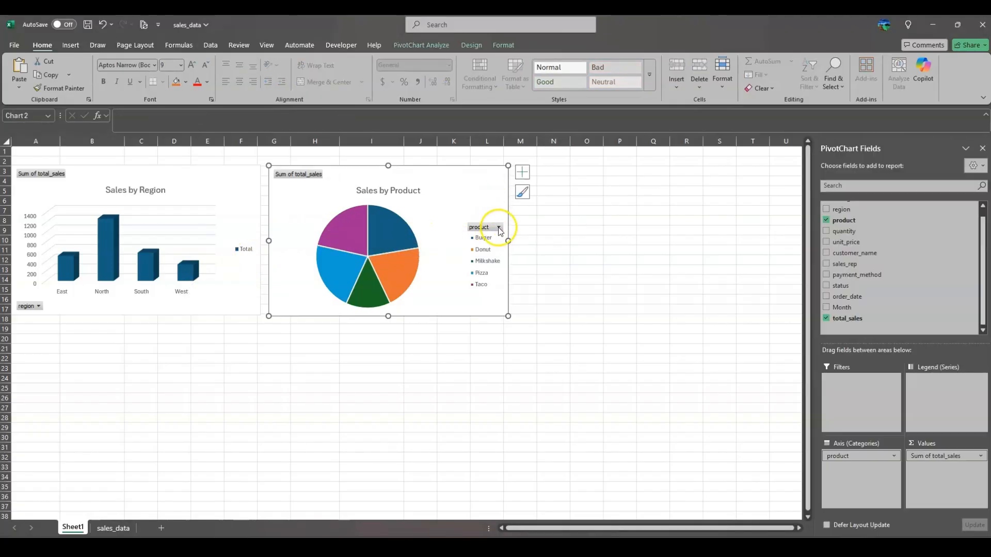
click(499, 227)
click(392, 344)
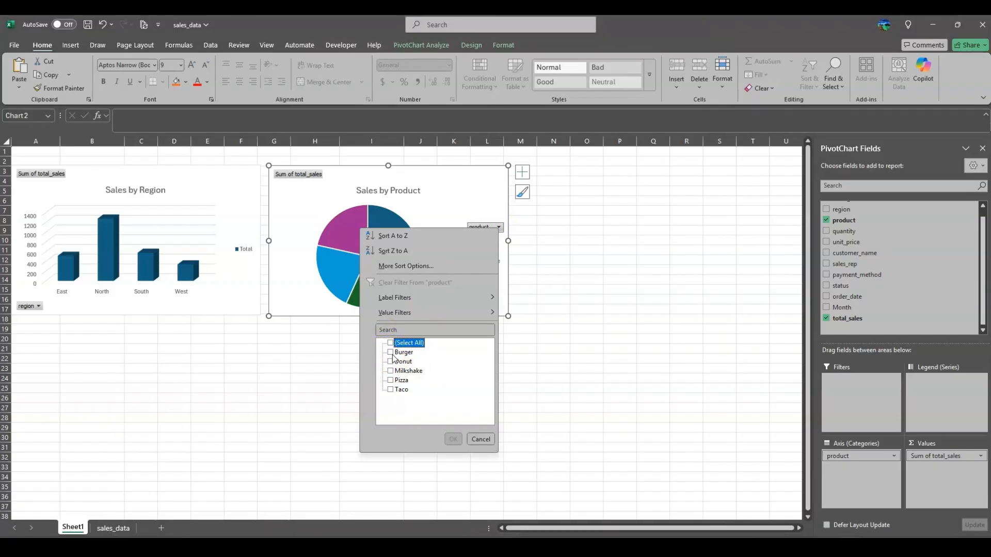
click(391, 353)
click(453, 440)
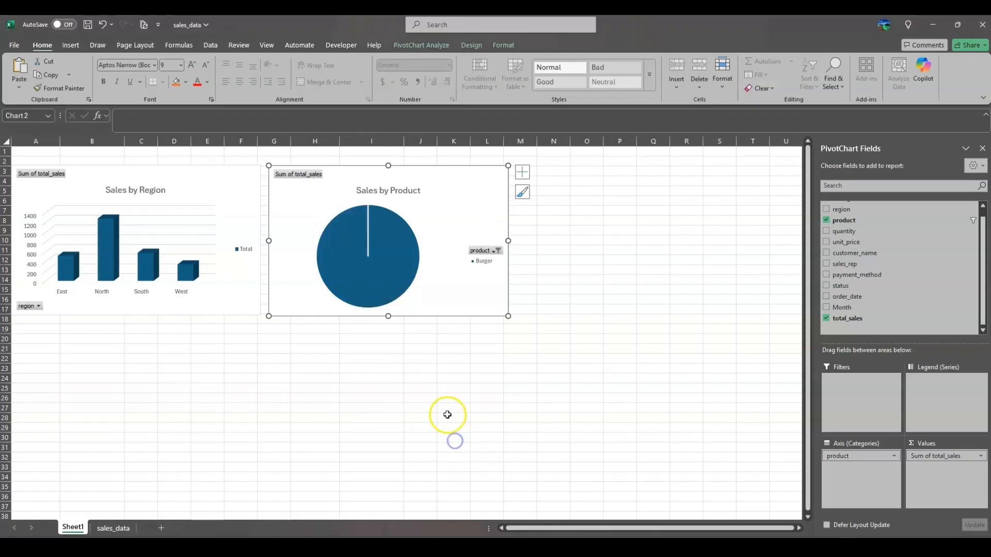
click(493, 250)
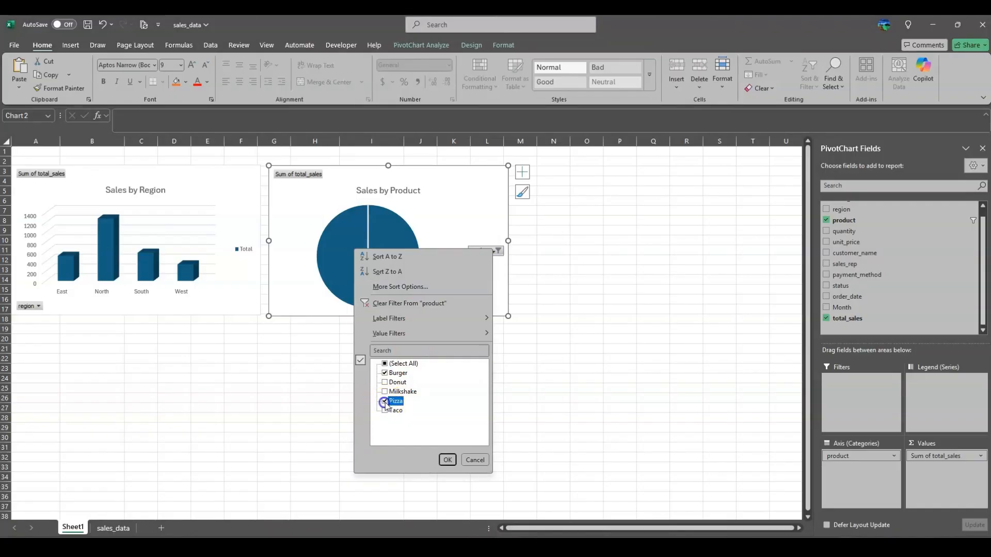
click(446, 460)
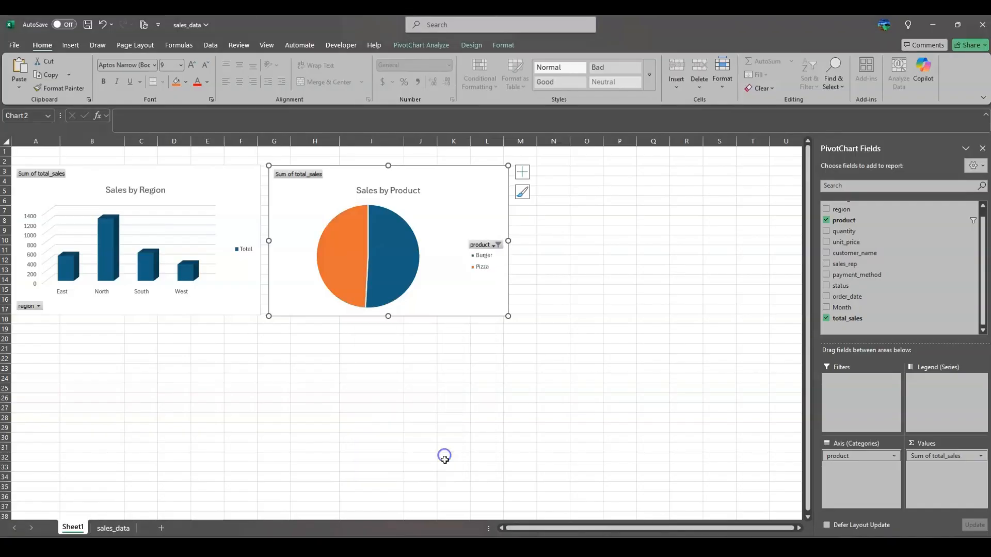
Select all products again in the Sales by Product chart's filter and deselect the chart
click(494, 245)
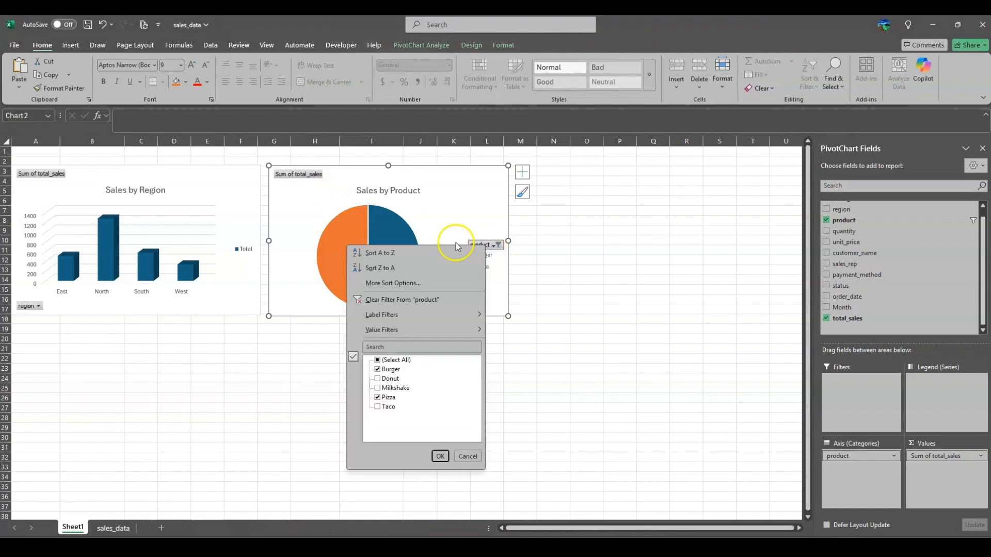
click(377, 360)
click(431, 455)
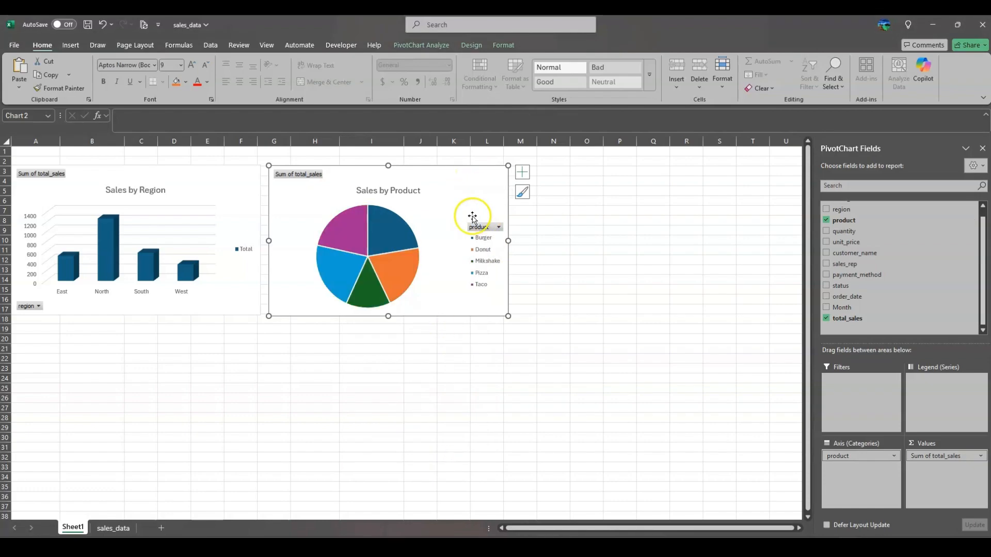
click(211, 187)
click(222, 417)
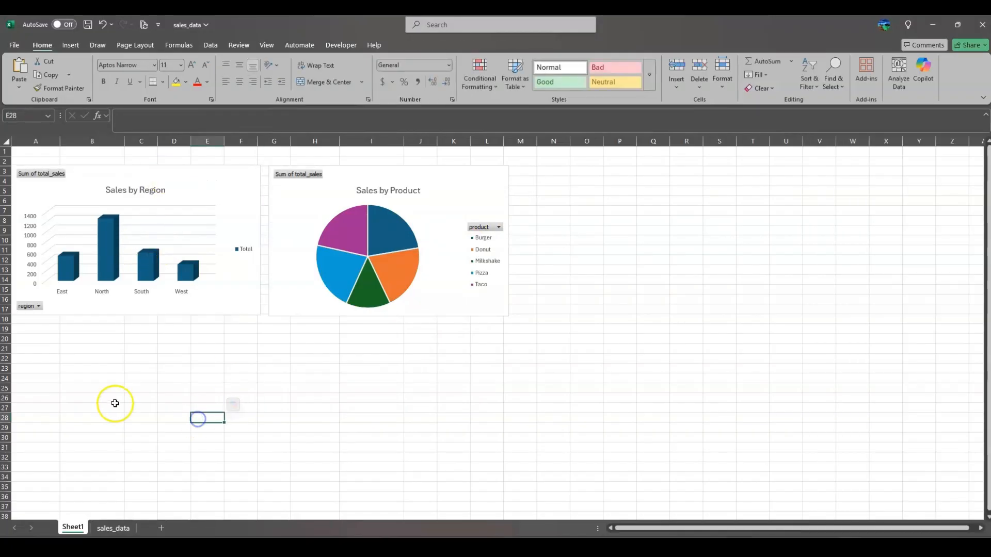
Create a third PivotTable from the sales data range A1:L31 on existing Sheet1 with location A19:F30
click(114, 528)
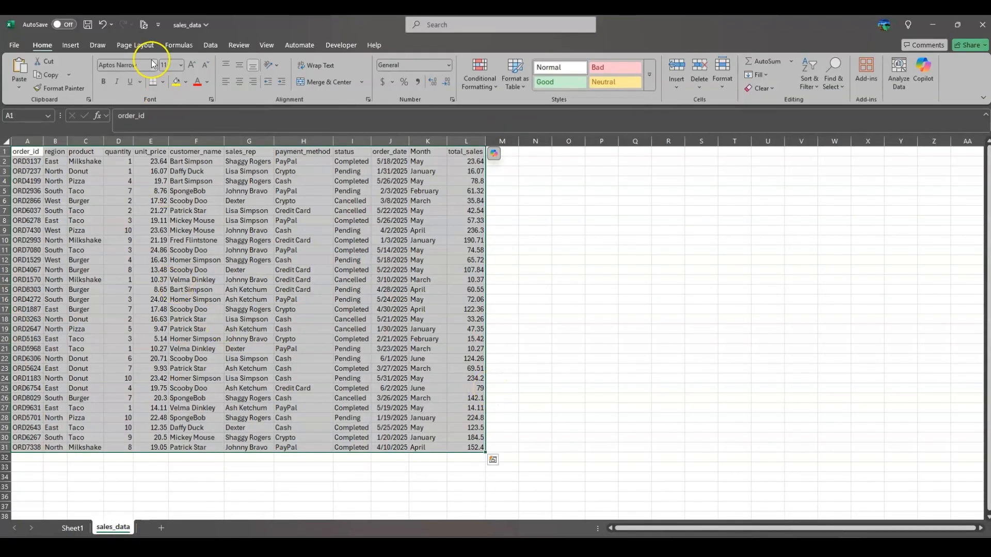
click(70, 45)
click(26, 70)
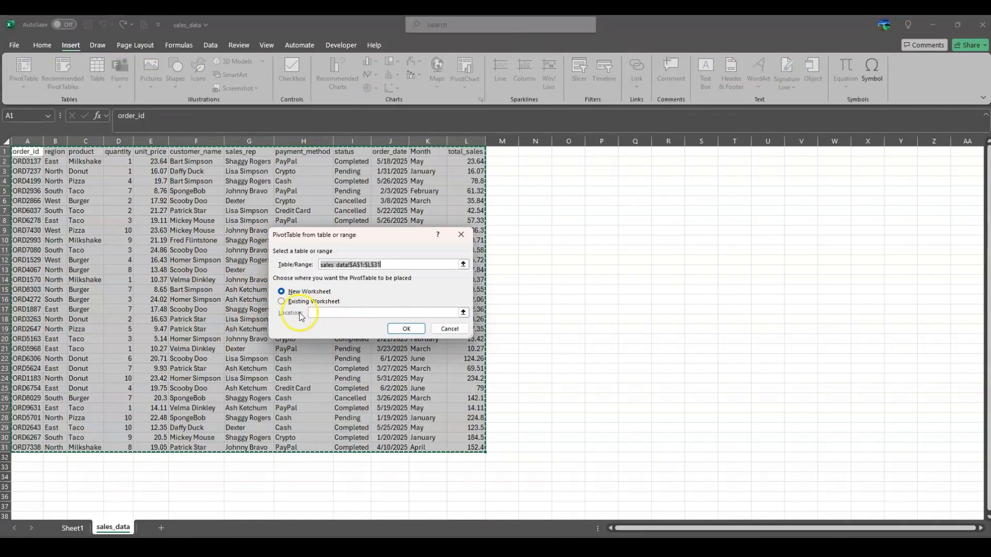
click(282, 302)
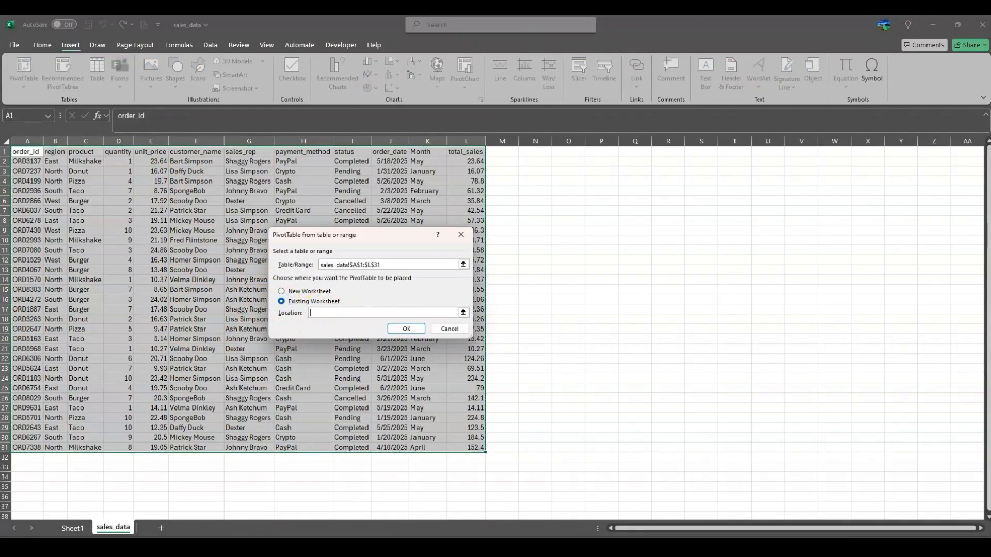
click(74, 528)
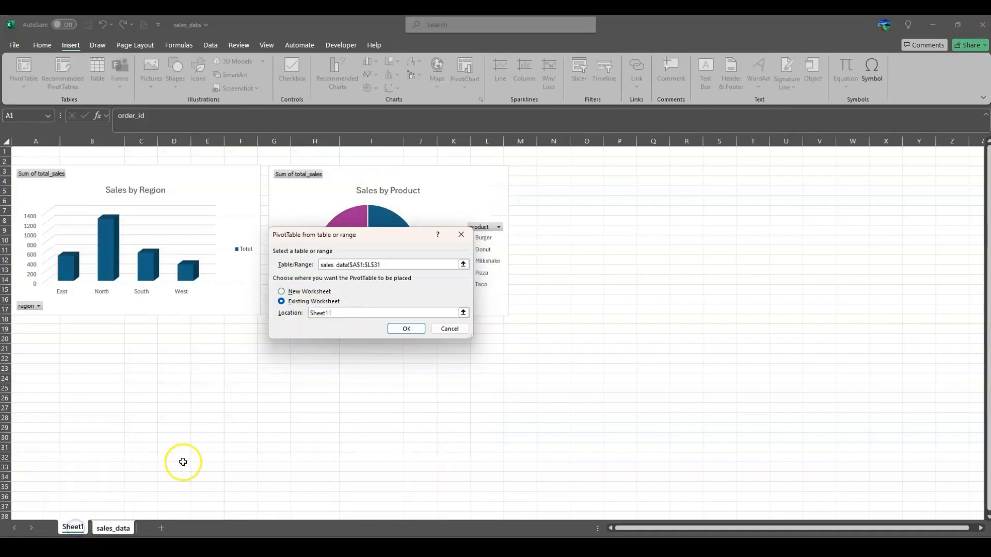
click(24, 330)
drag(23, 331, 245, 439)
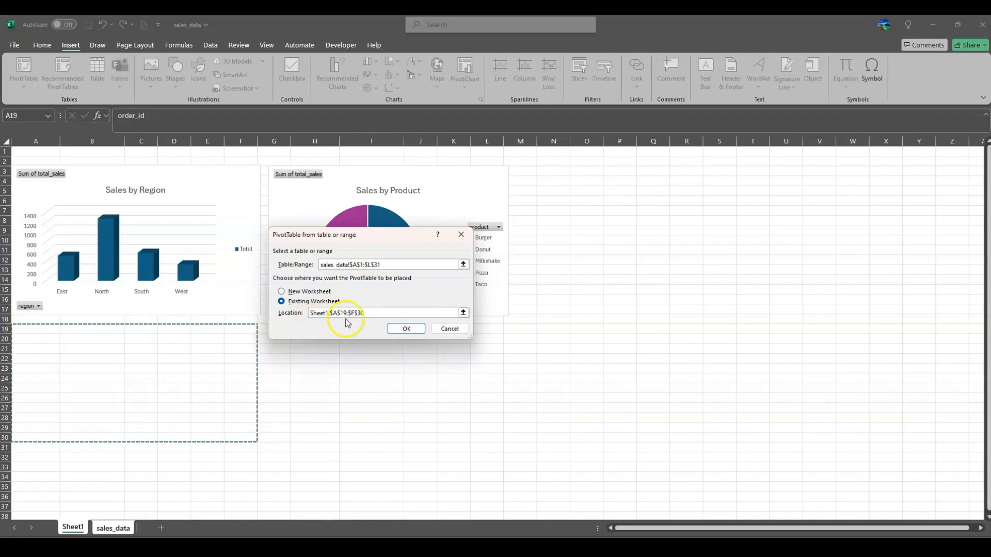
click(401, 330)
click(112, 378)
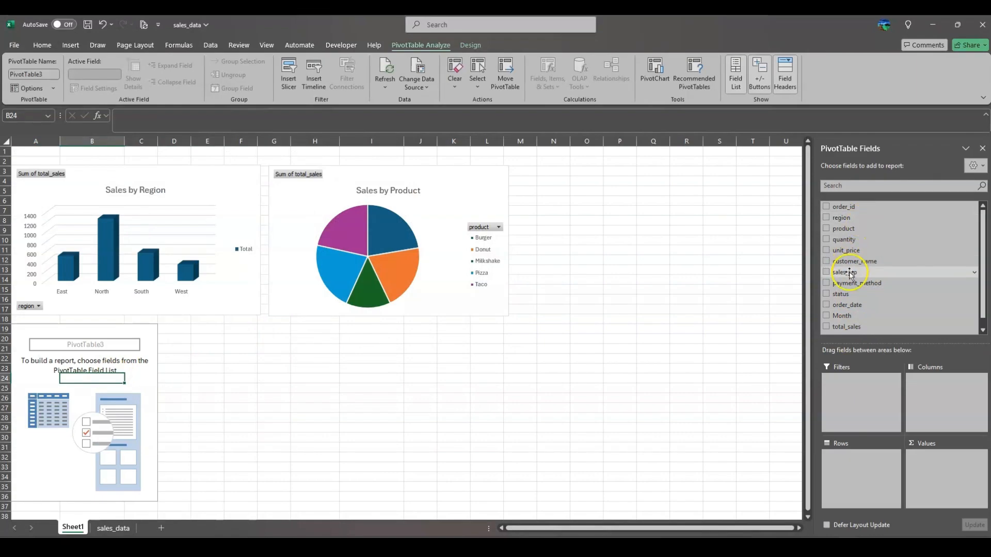
Add Month to the rows and total_sales to the values of the third PivotTable
drag(847, 317, 840, 470)
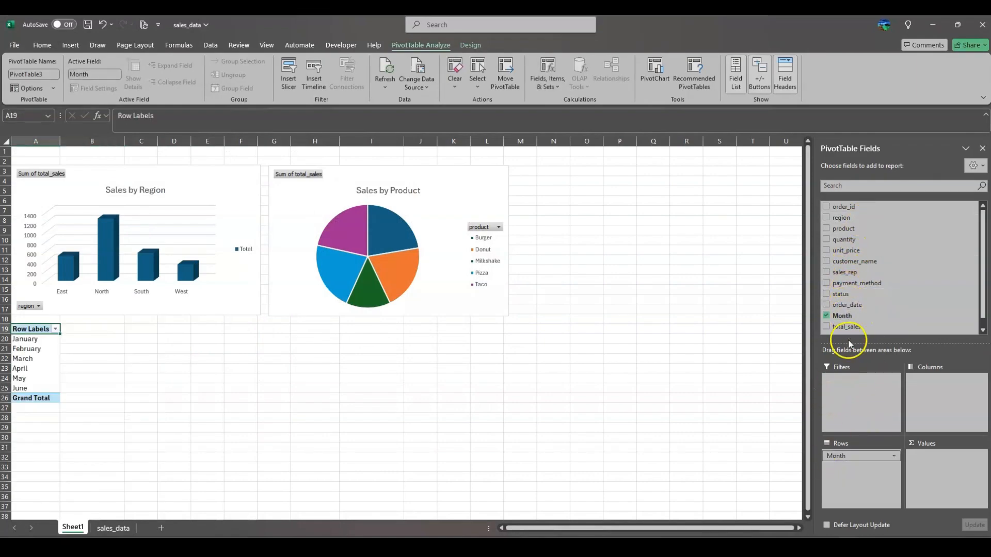
drag(849, 327, 885, 379)
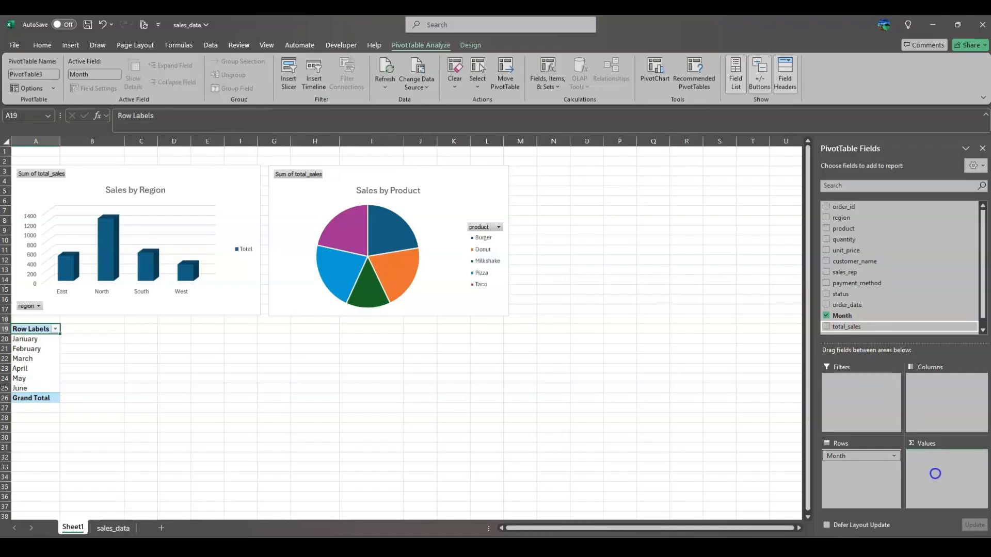
drag(935, 474, 935, 473)
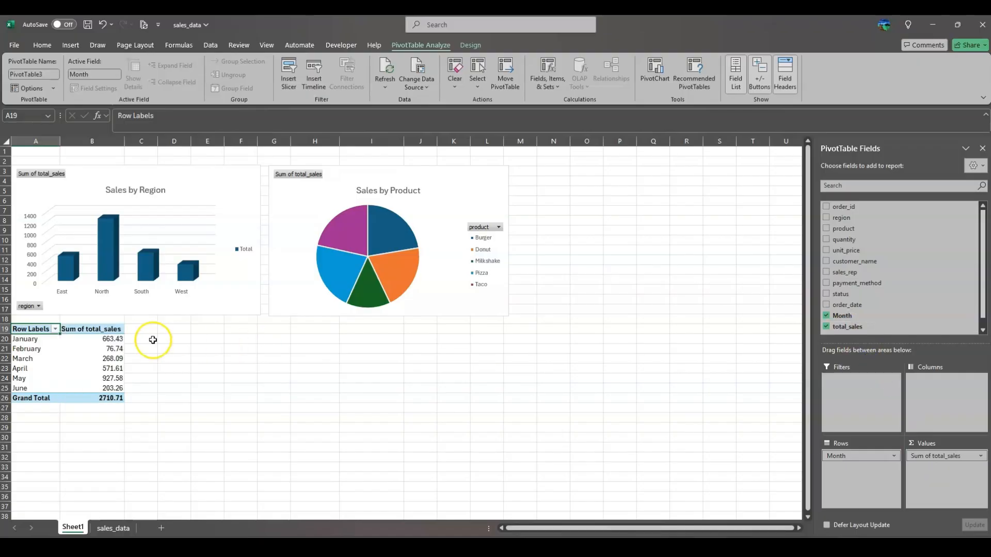
Insert a 2-D line chart from the monthly PivotTable and place it over the table, directly below the Sales by Region chart
drag(39, 329, 99, 396)
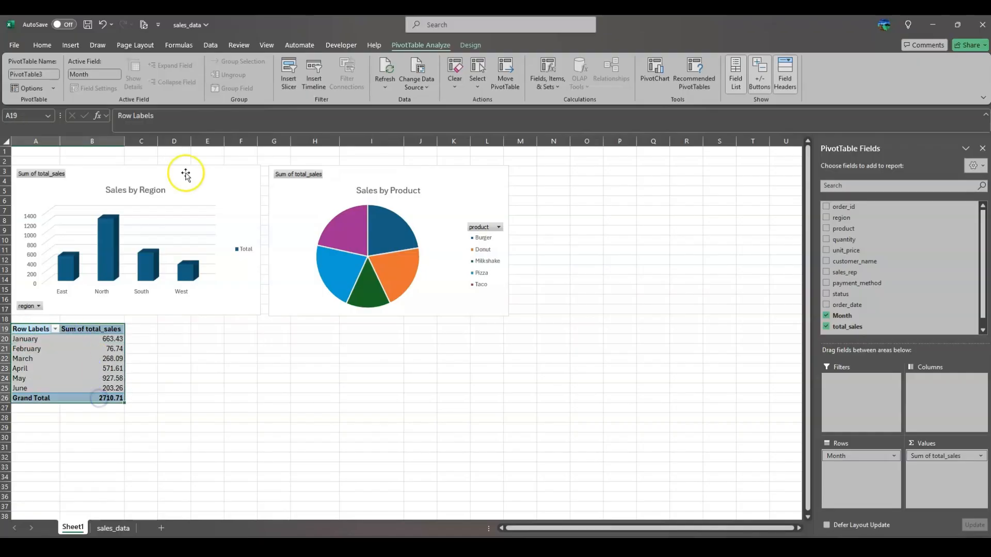
click(76, 45)
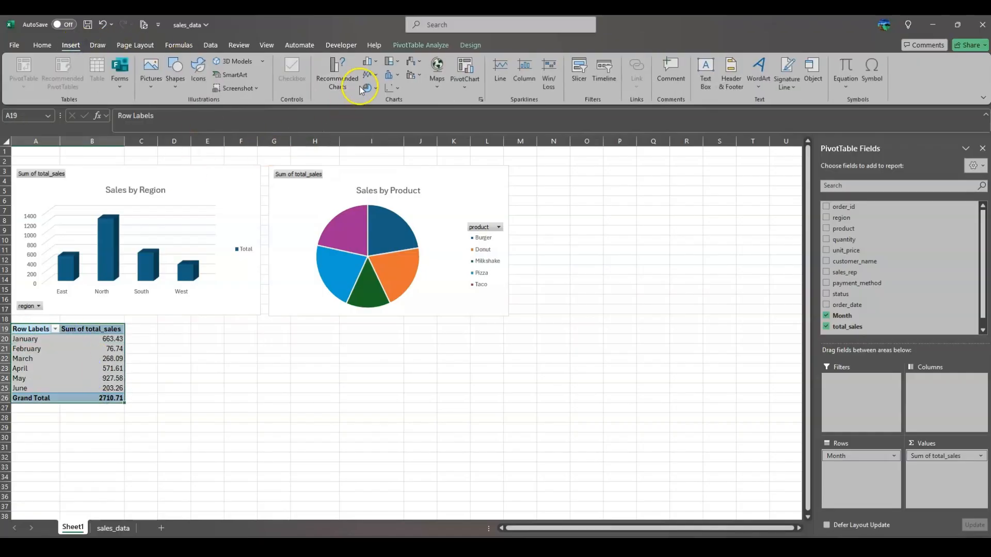
click(371, 74)
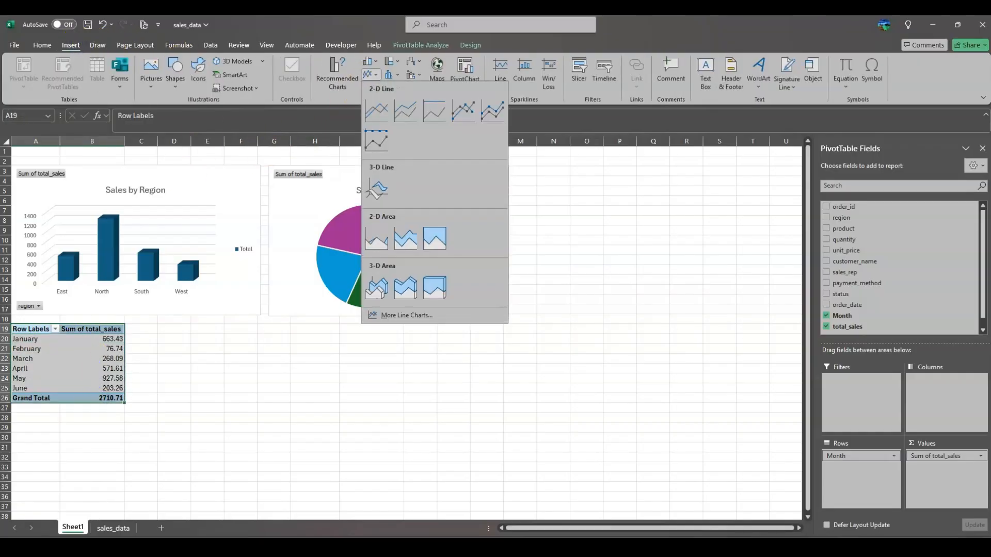
click(383, 122)
drag(449, 280, 161, 342)
Change the line chart title to "Sales by Month" and deselect the chart
click(134, 345)
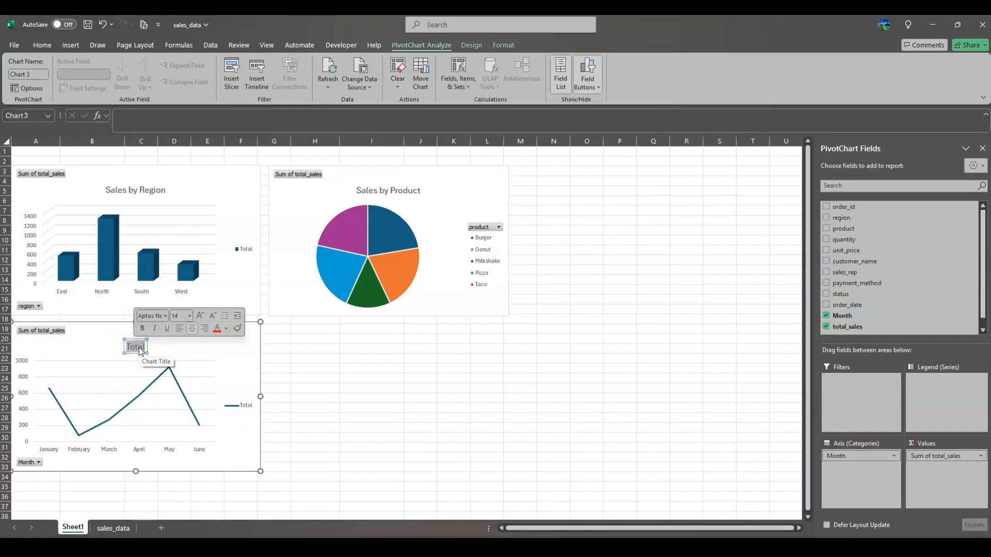
key(BackSpace)
text(Sales by)
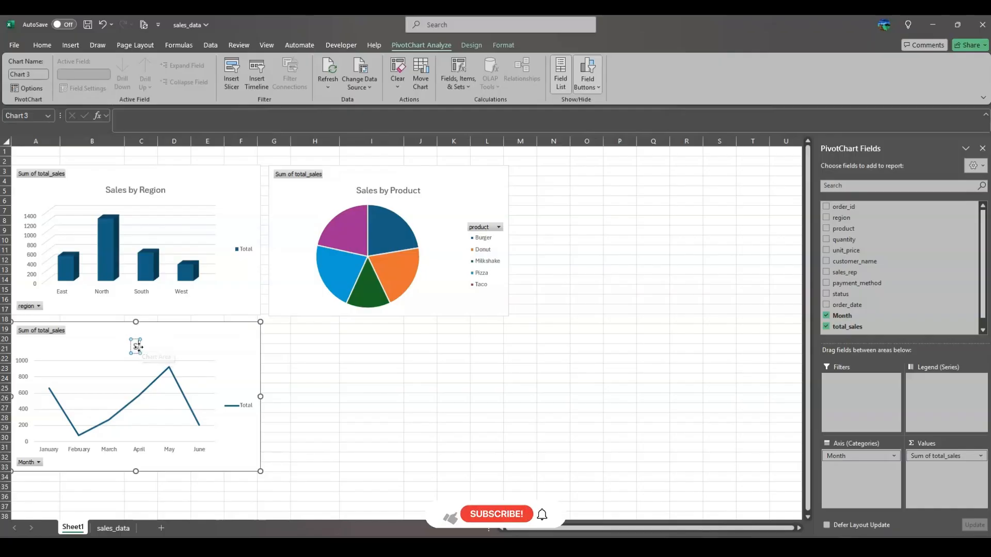
text( Month)
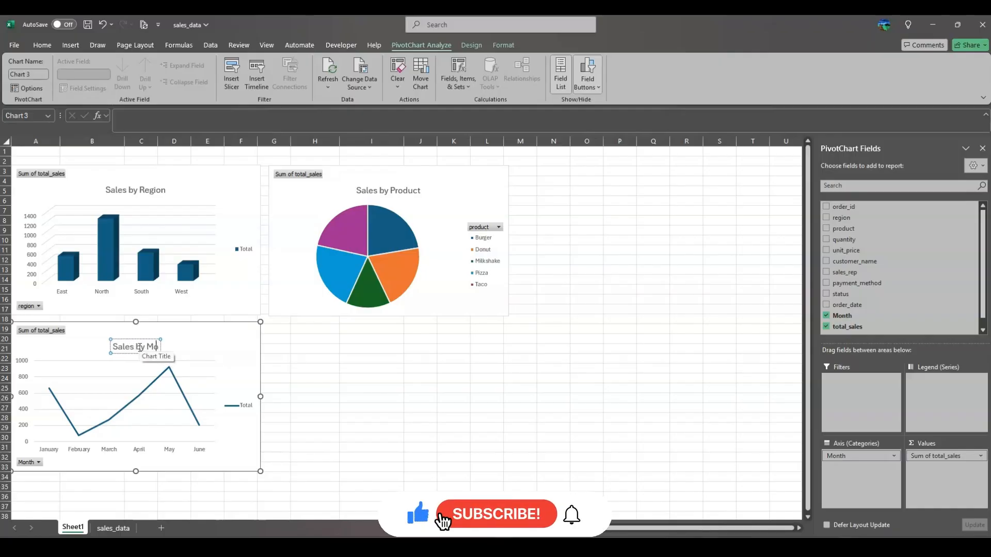
click(265, 381)
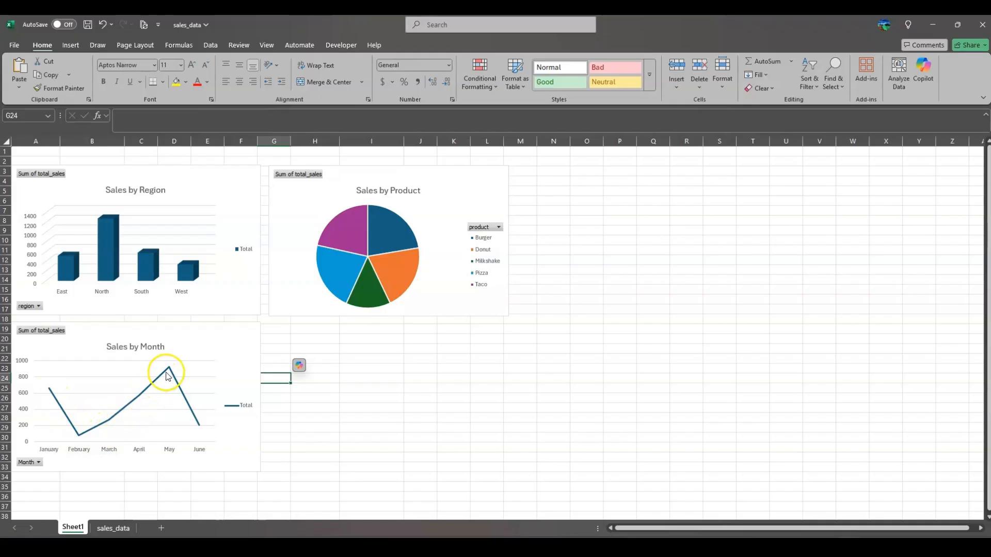
Add "2025" as a second line in the Sales by Month chart title
mouse_move(168, 374)
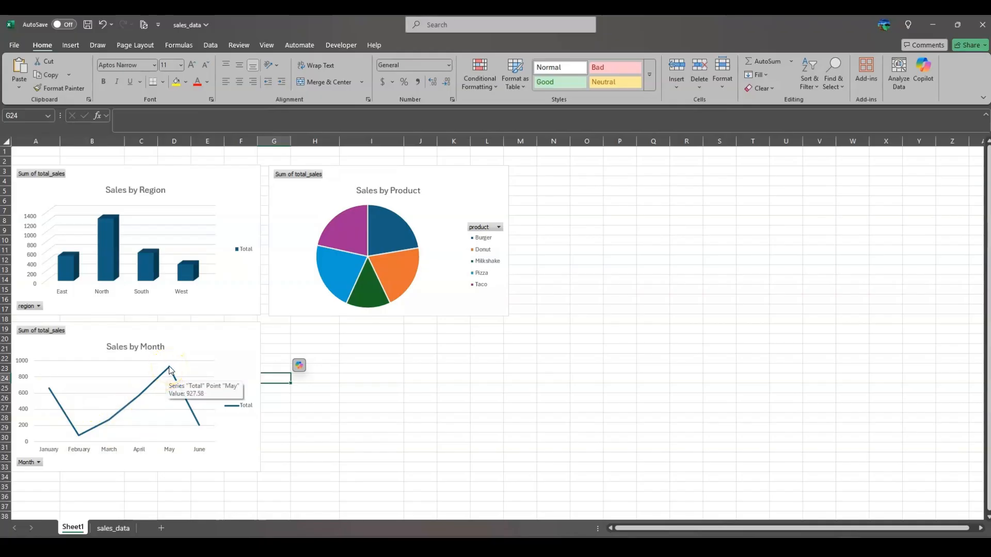
mouse_move(201, 428)
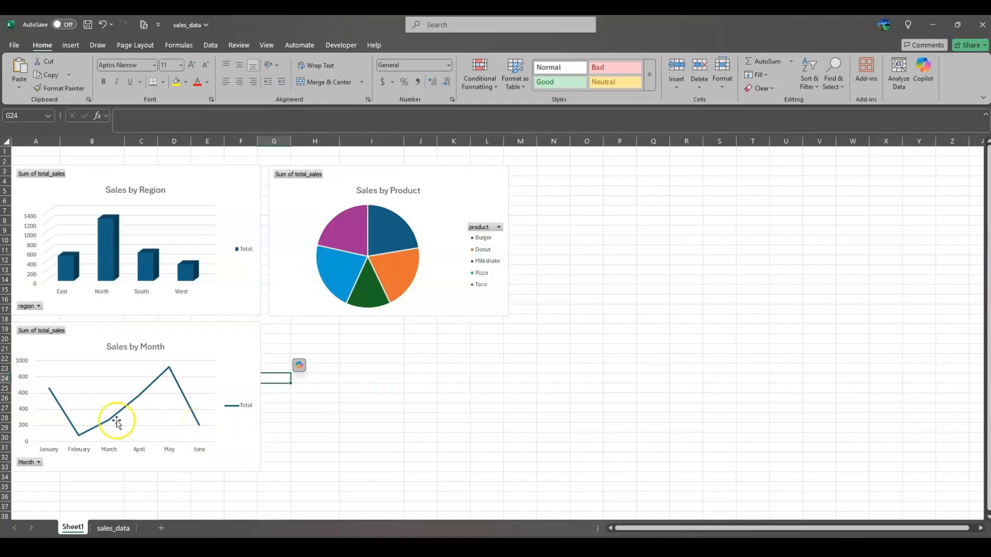
double_click(136, 346)
click(155, 345)
click(165, 345)
key(Return)
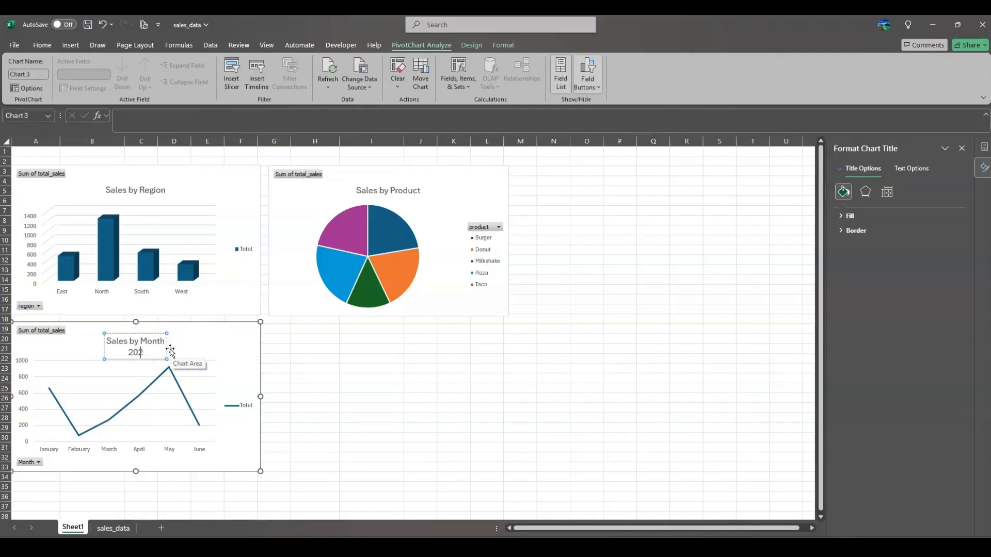
click(247, 355)
click(130, 356)
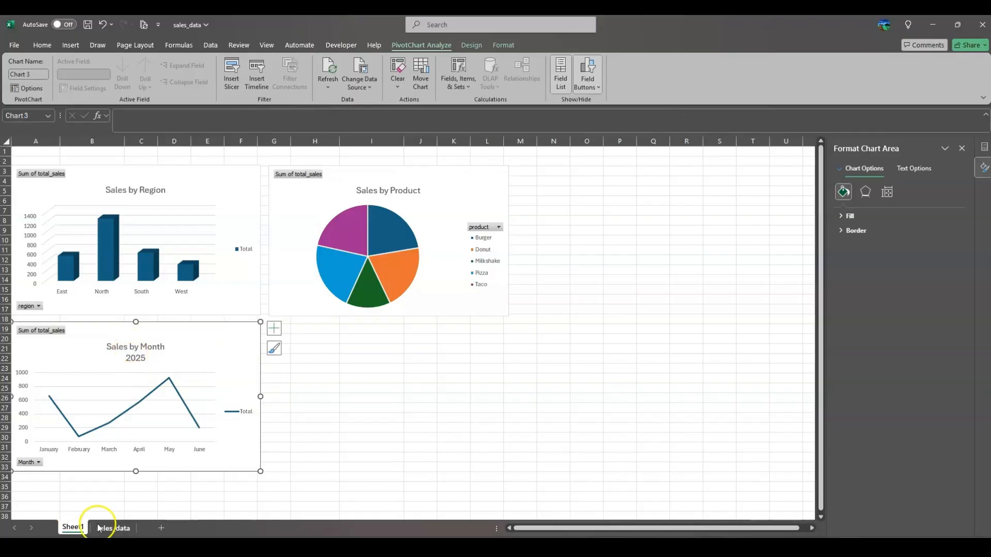
Examine the order_date values and the formula behind the Month column on the sales_data sheet
click(106, 534)
click(377, 437)
click(425, 240)
click(396, 161)
drag(397, 161, 404, 447)
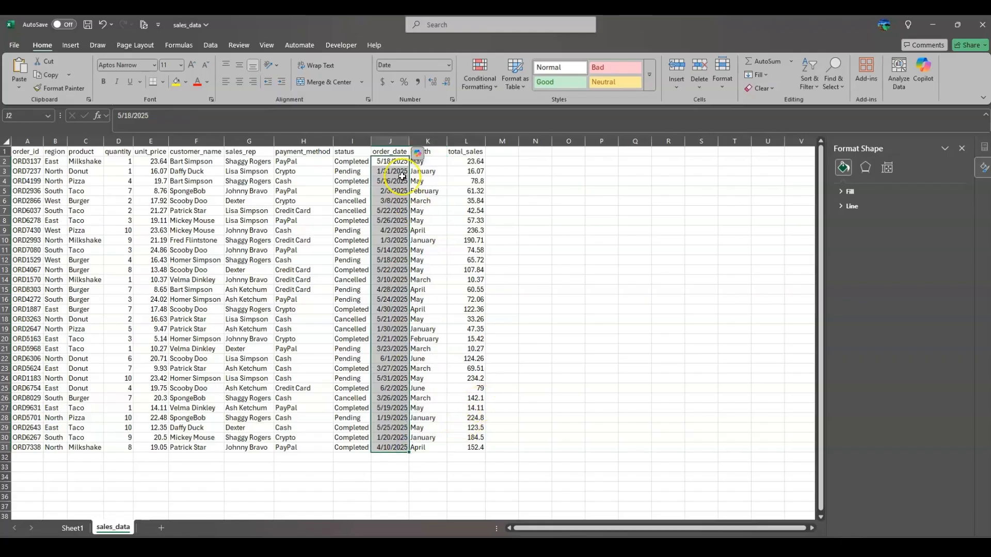
click(414, 200)
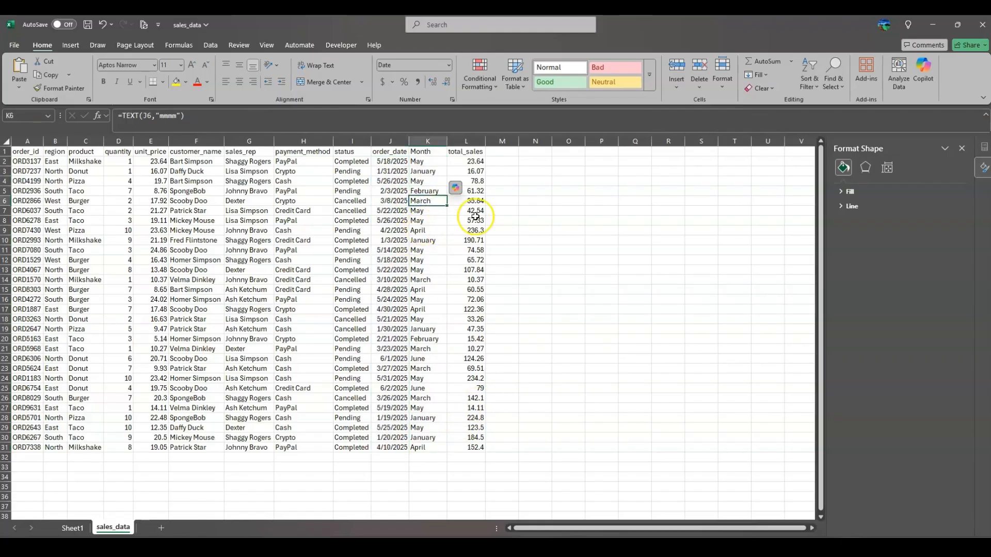
Create a fourth PivotTable from the sales data range A1:L31 on existing Sheet1 with location I19:L32
click(352, 250)
click(304, 151)
key(ctrl+a)
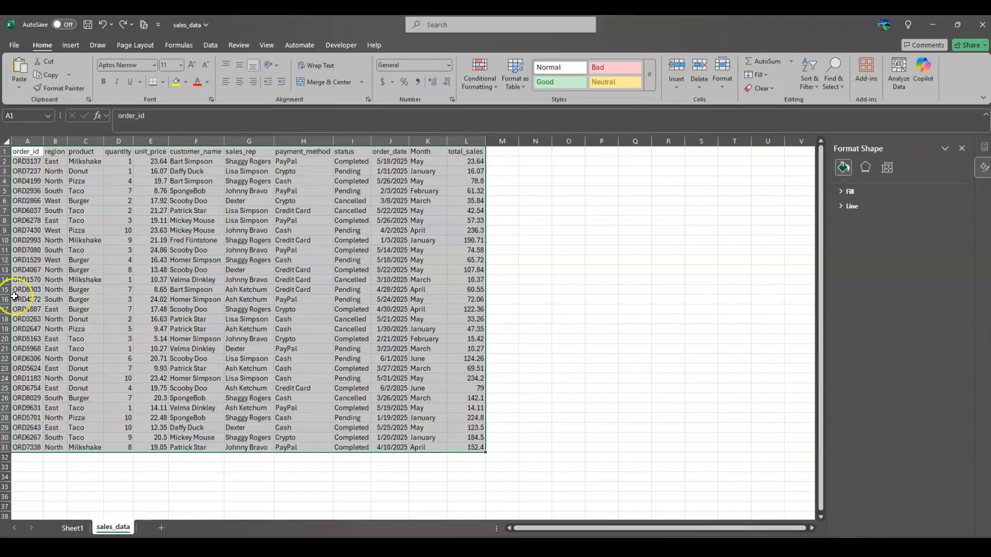
click(71, 45)
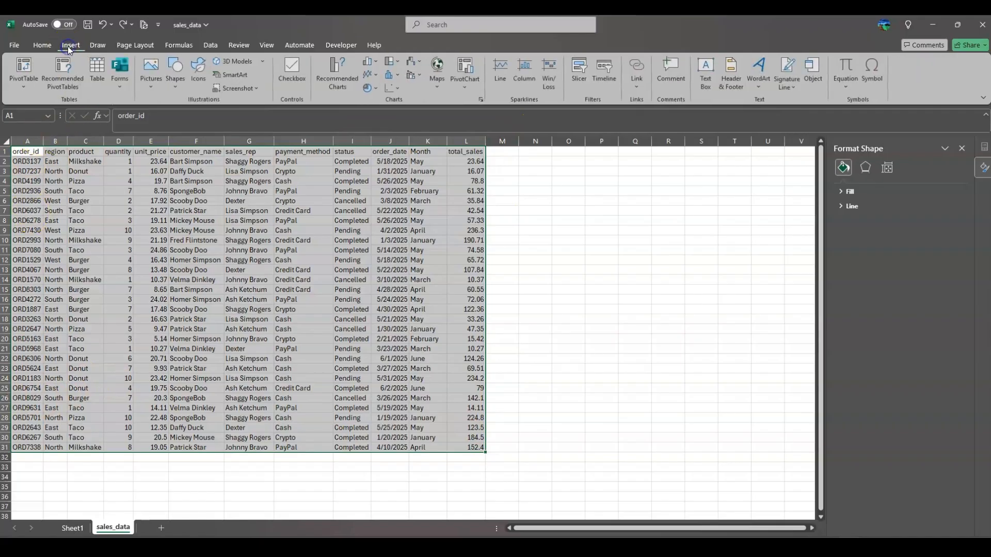
click(23, 71)
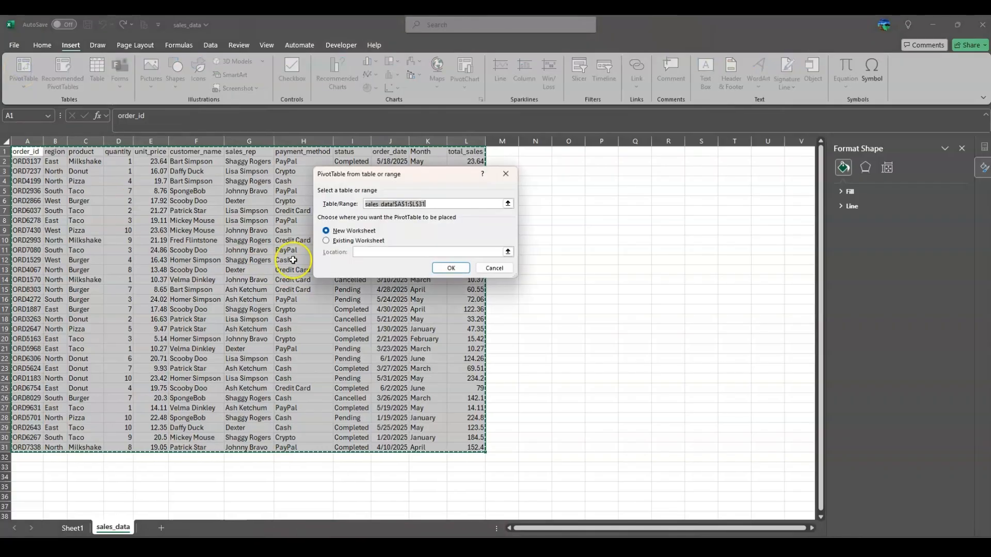
click(327, 241)
click(73, 528)
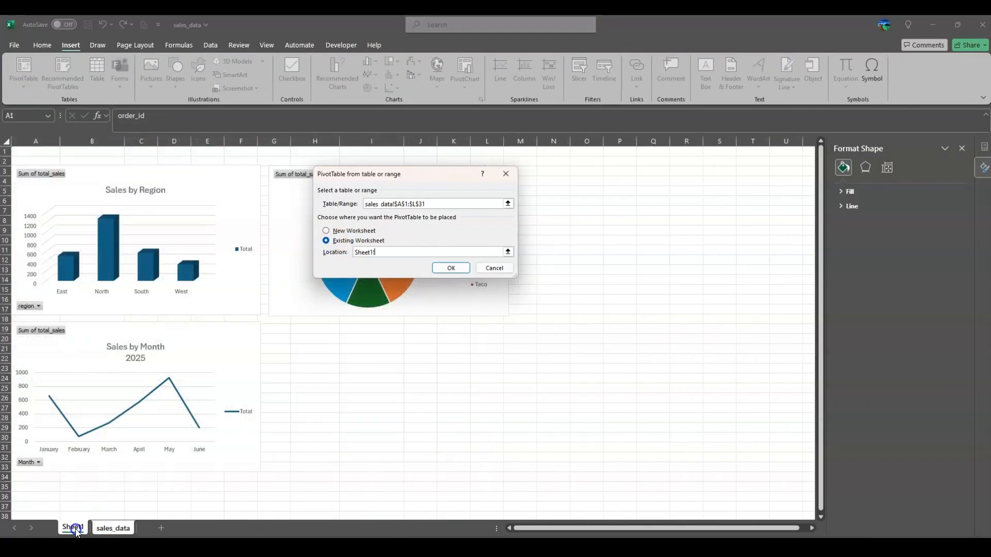
drag(392, 326, 504, 463)
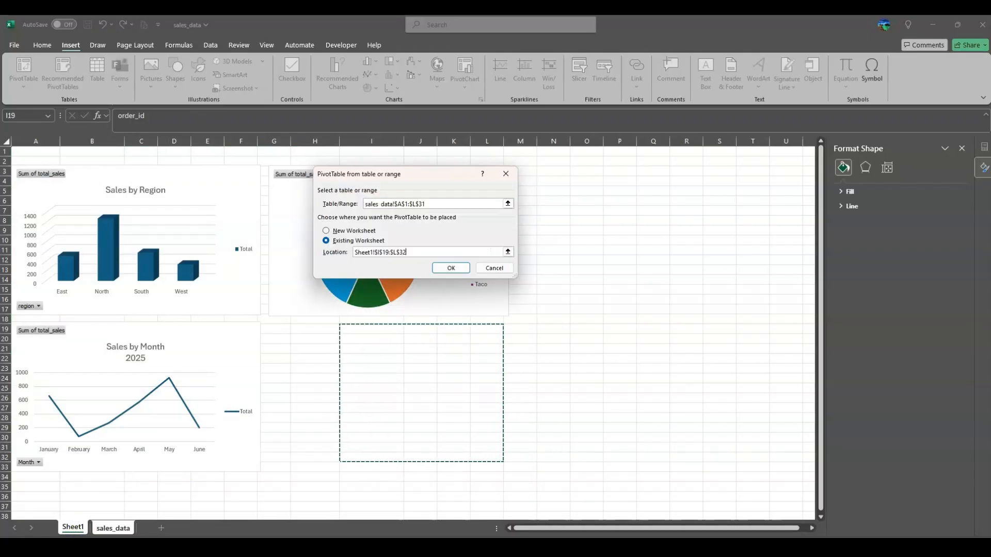
click(445, 268)
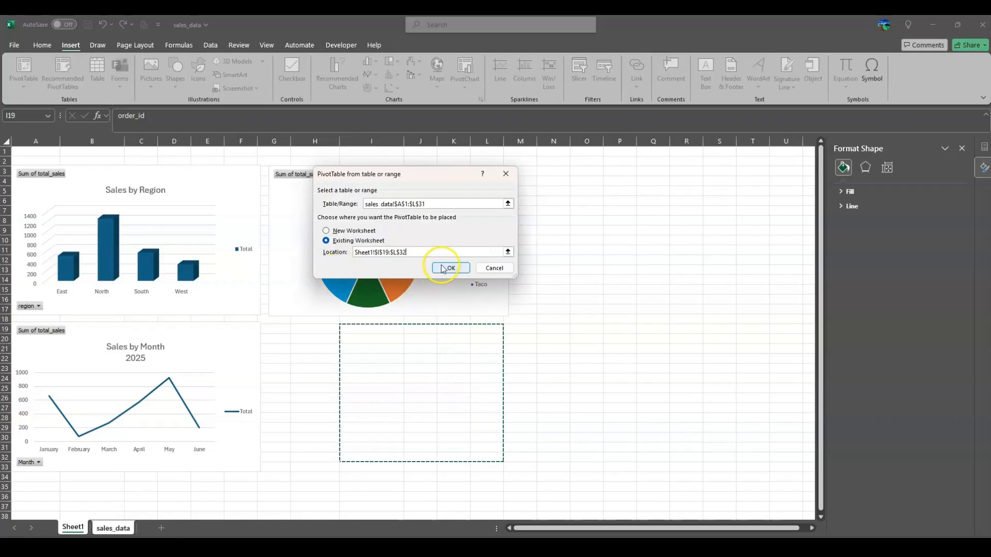
Add payment_method to the rows and total_sales to the values of the new PivotTable
click(421, 398)
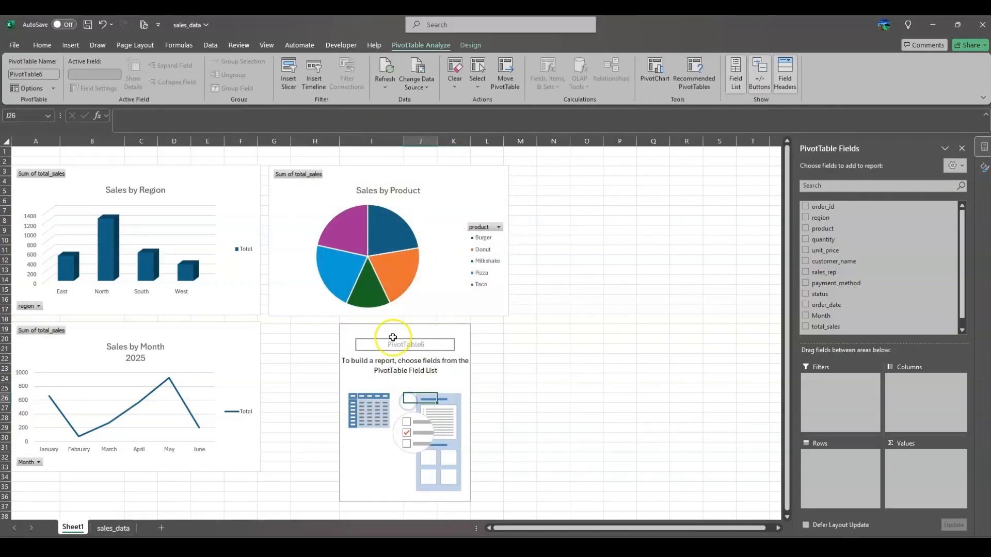
click(411, 333)
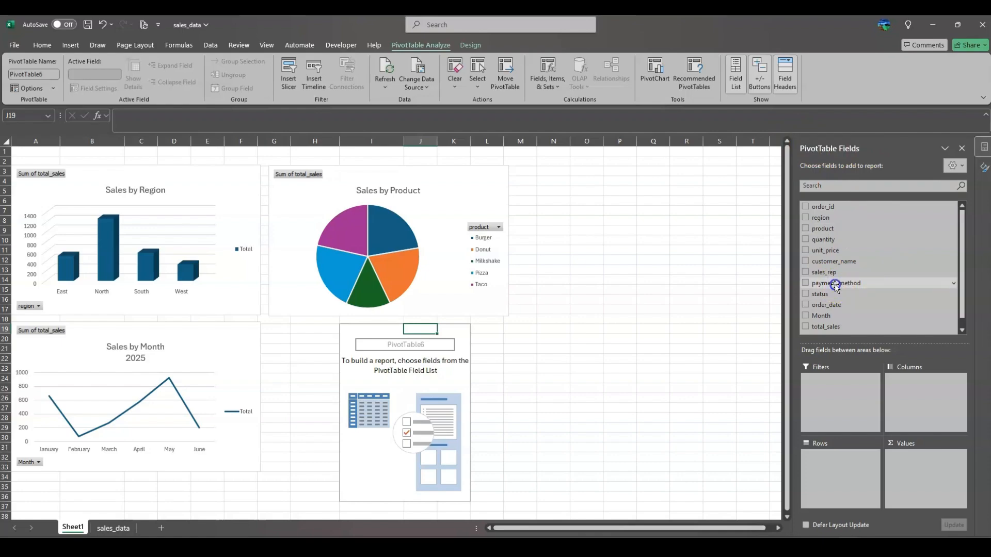
drag(836, 285, 832, 445)
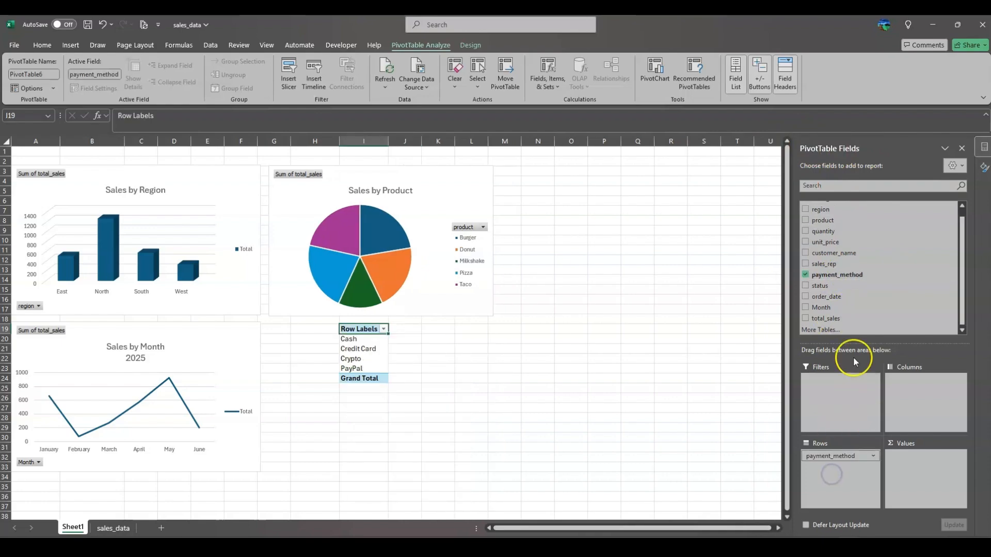
drag(835, 319, 908, 468)
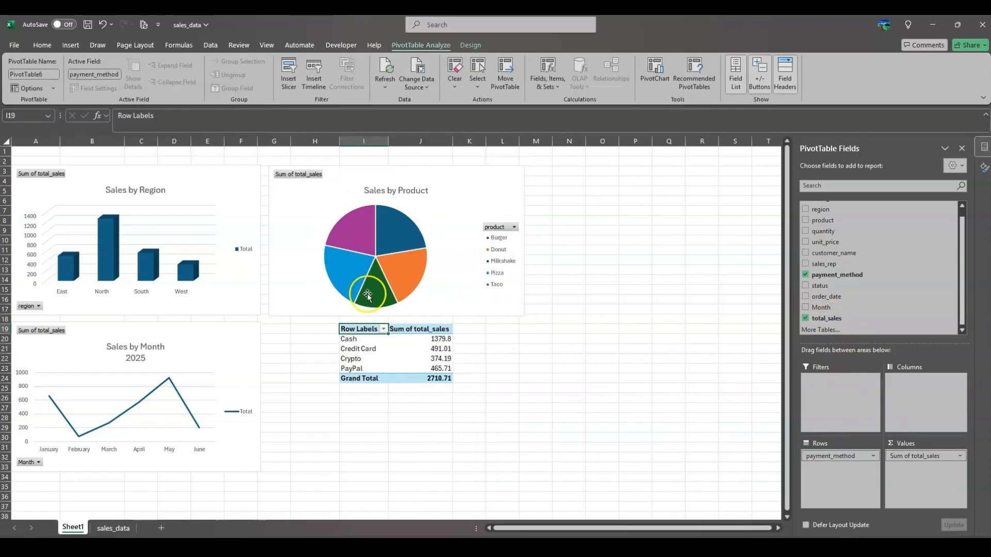
Insert a 2-D clustered bar chart from the payment method PivotTable and place it over the table, below the Sales by Product chart
click(436, 339)
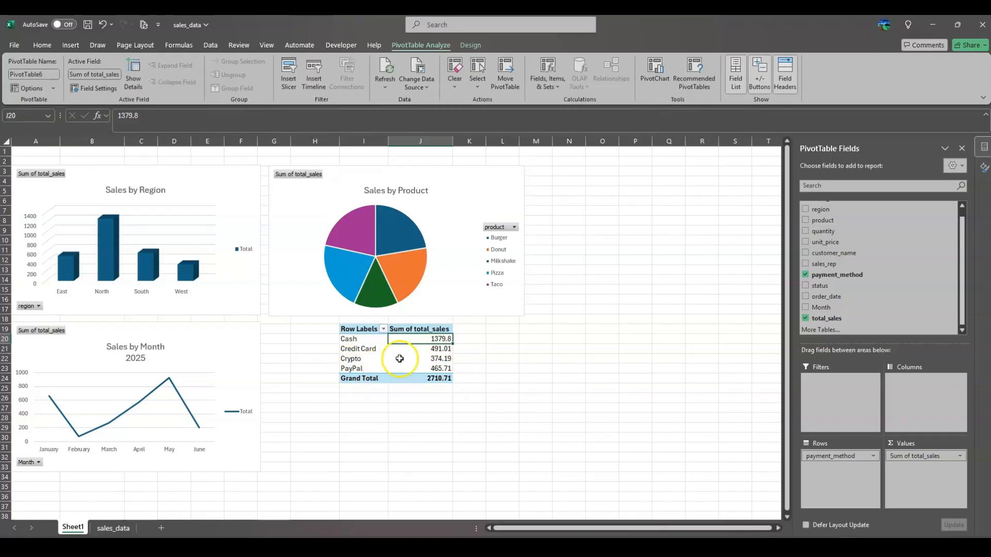
click(365, 335)
drag(354, 329, 429, 378)
click(69, 45)
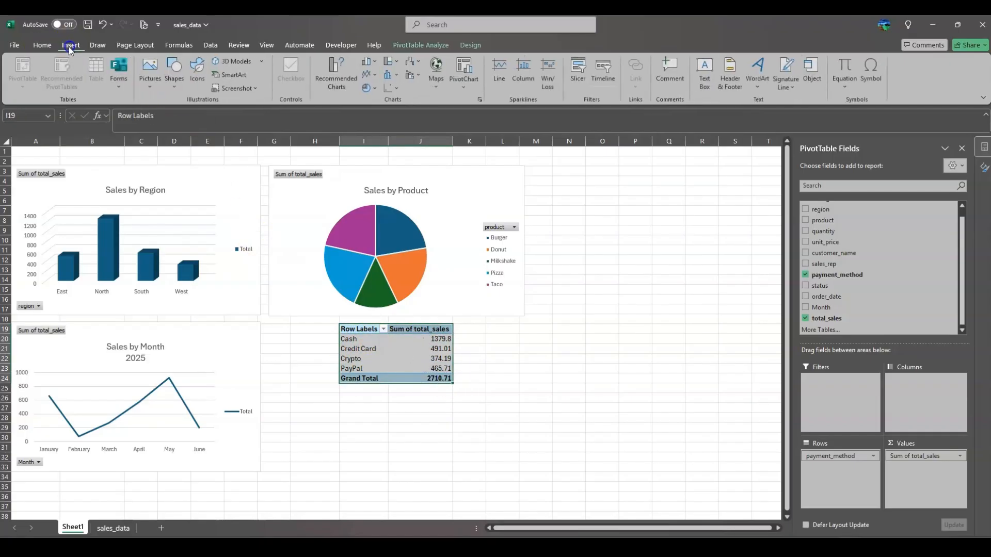
click(370, 62)
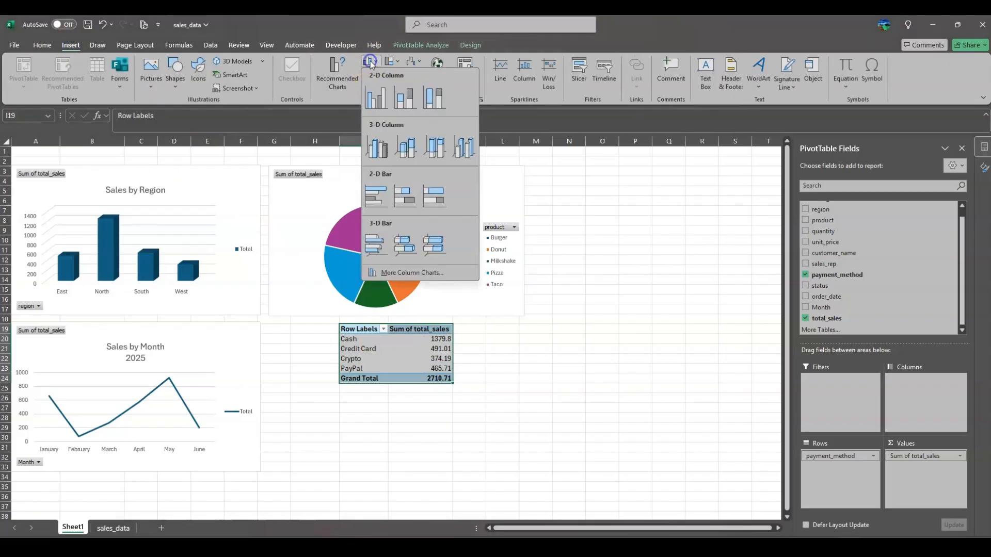
click(374, 199)
drag(447, 268, 452, 335)
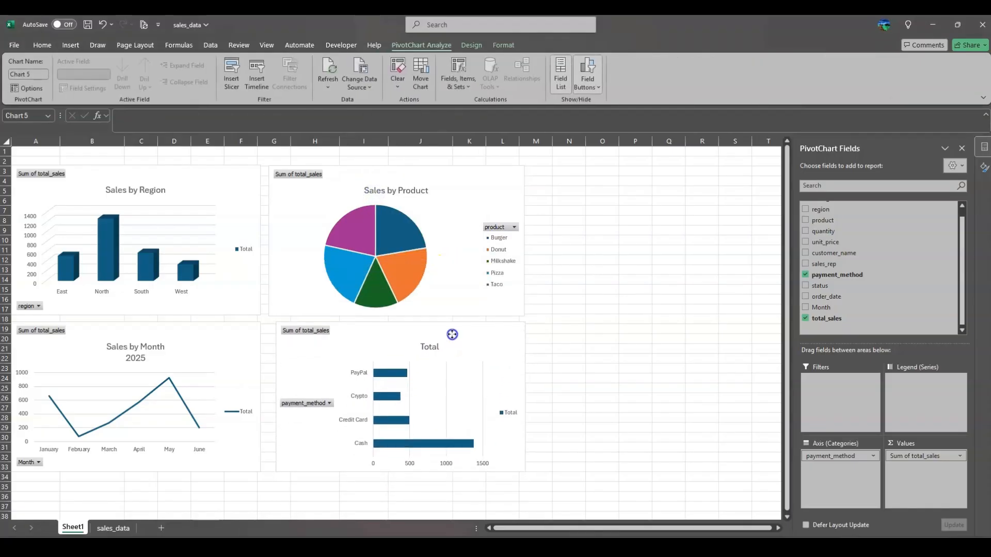
click(298, 336)
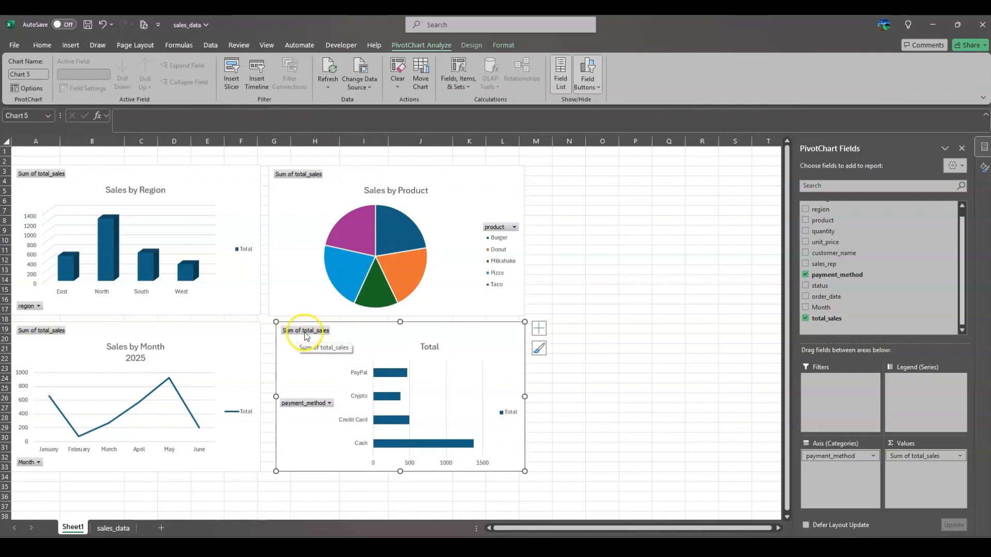
click(328, 403)
click(225, 297)
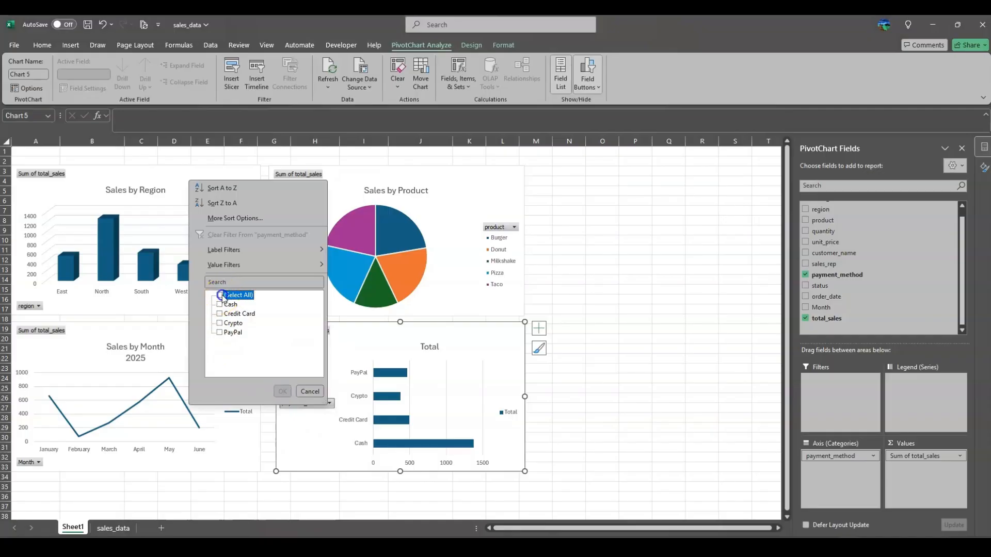
click(219, 297)
click(312, 443)
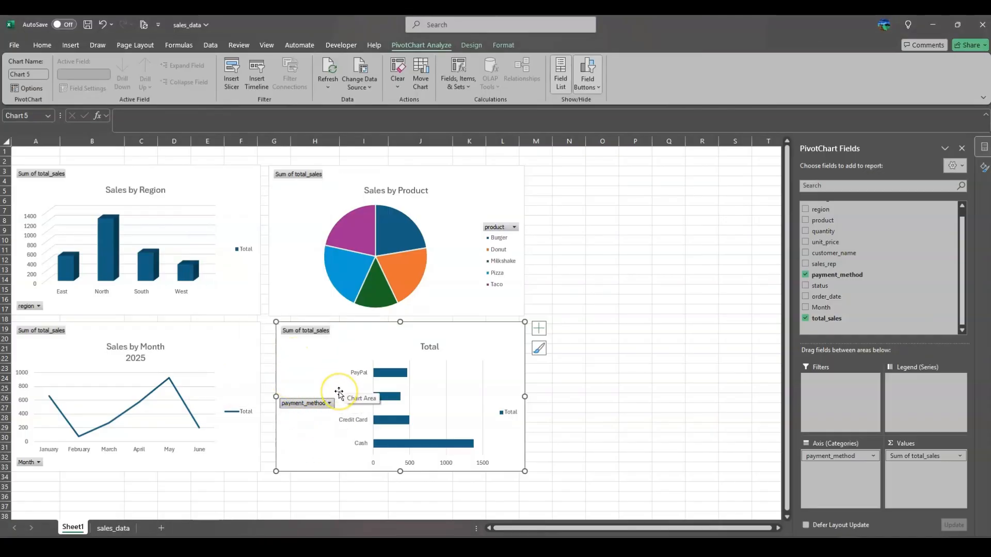
Move the bar chart beside the payment method PivotTable to uncover the table, and select the table's Row Labels header
drag(350, 345, 535, 338)
drag(391, 336, 582, 330)
click(416, 351)
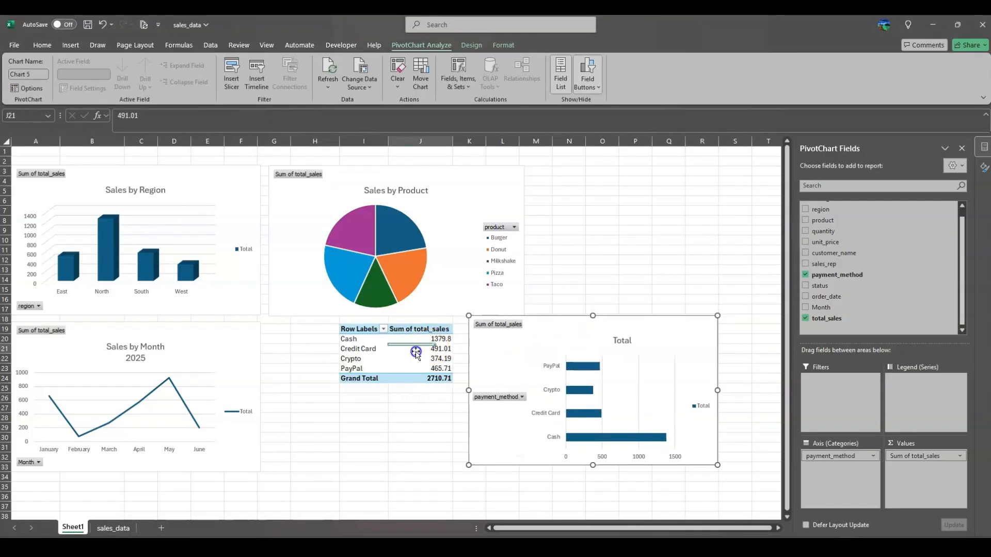
click(378, 346)
click(368, 329)
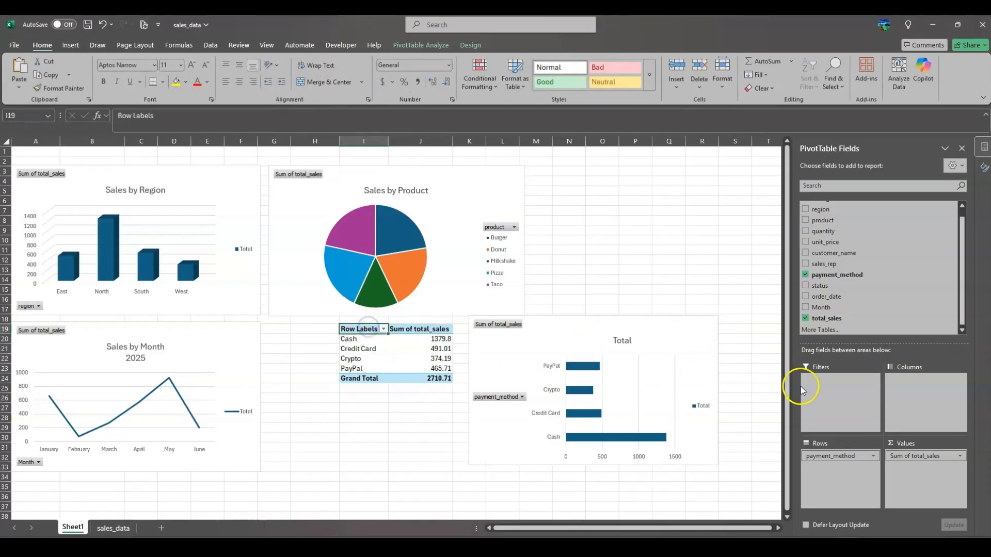
Add Month to the filters of the payment method PivotTable and move its bar chart over the table, below the Sales by Product chart
scroll(842, 217, up, 1)
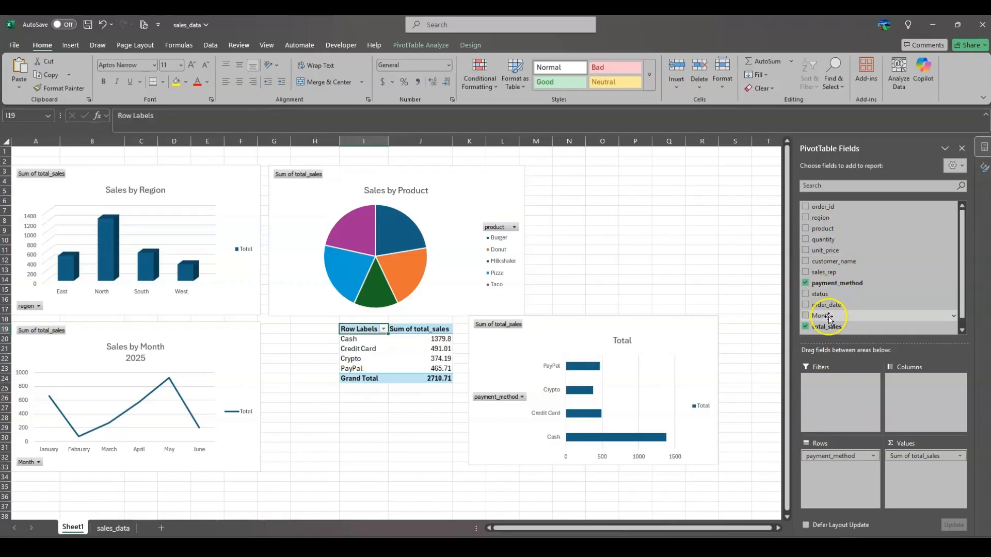
drag(828, 316, 829, 394)
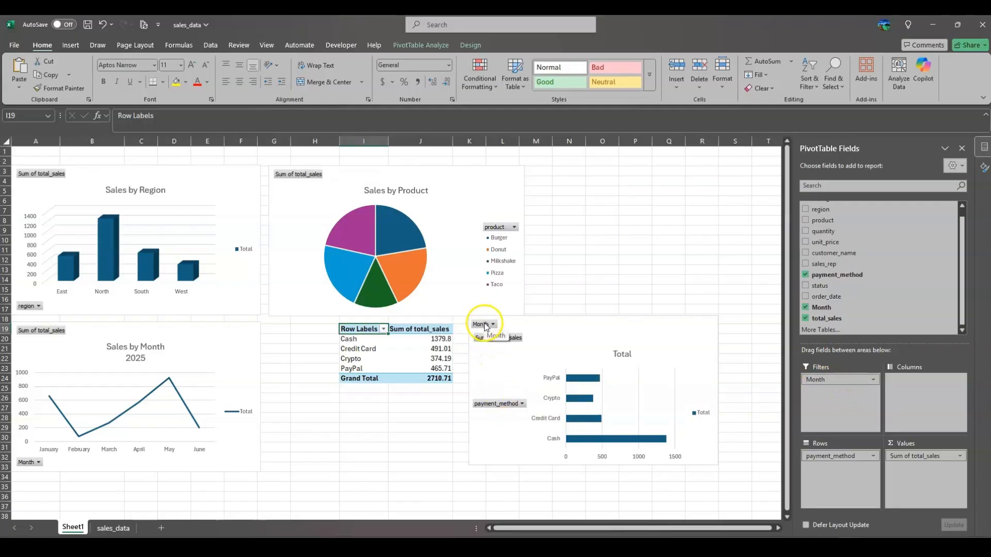
drag(609, 328, 431, 331)
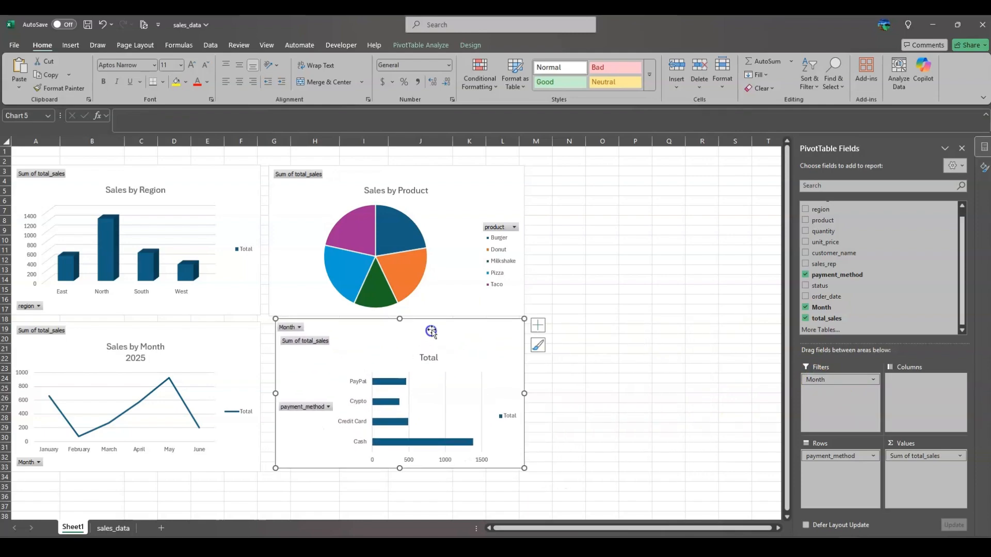
Filter the payment method bar chart by Month to January, February and March, allowing multiple items
click(300, 328)
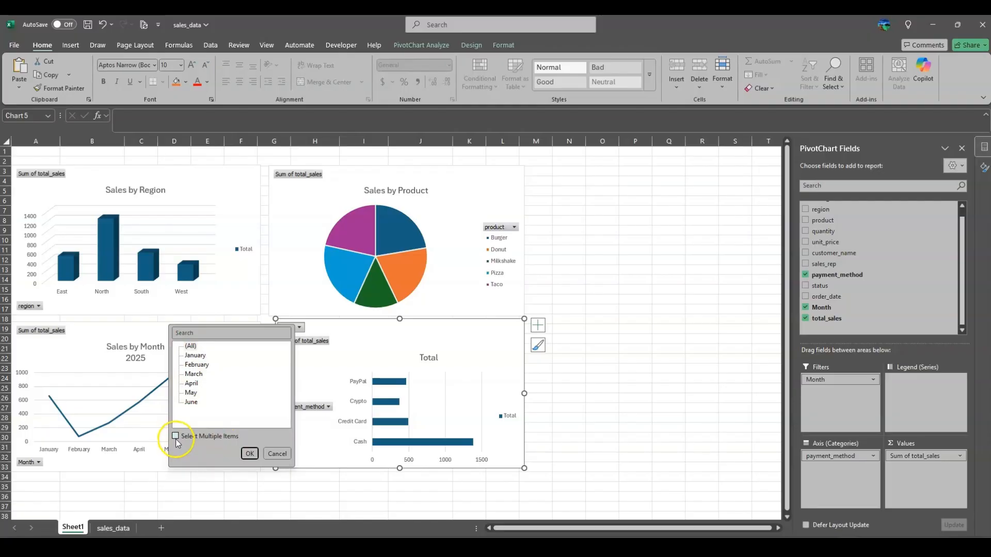
click(190, 385)
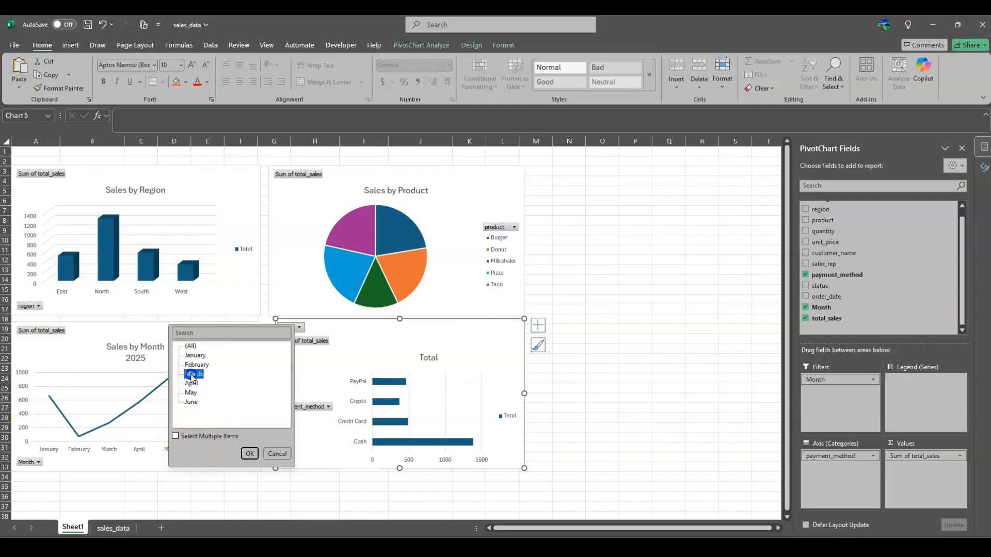
click(177, 437)
click(176, 437)
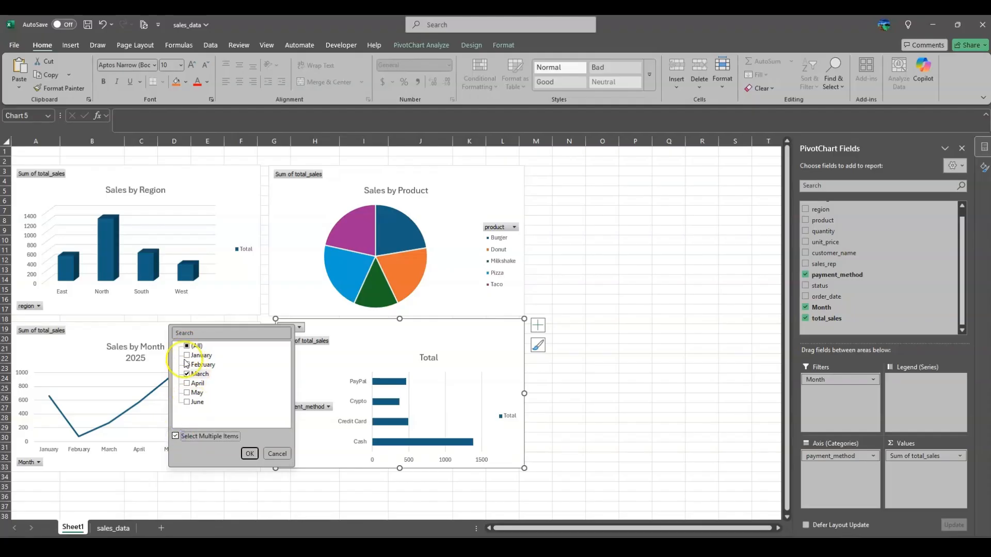
click(187, 355)
click(188, 365)
click(187, 374)
click(249, 456)
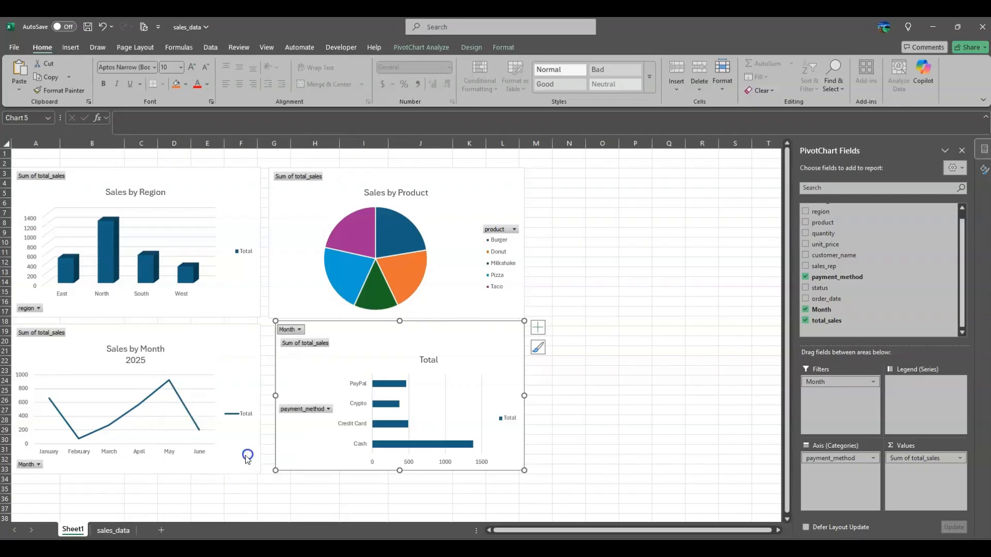
Restrict the bar chart's Month filter to January only
click(304, 330)
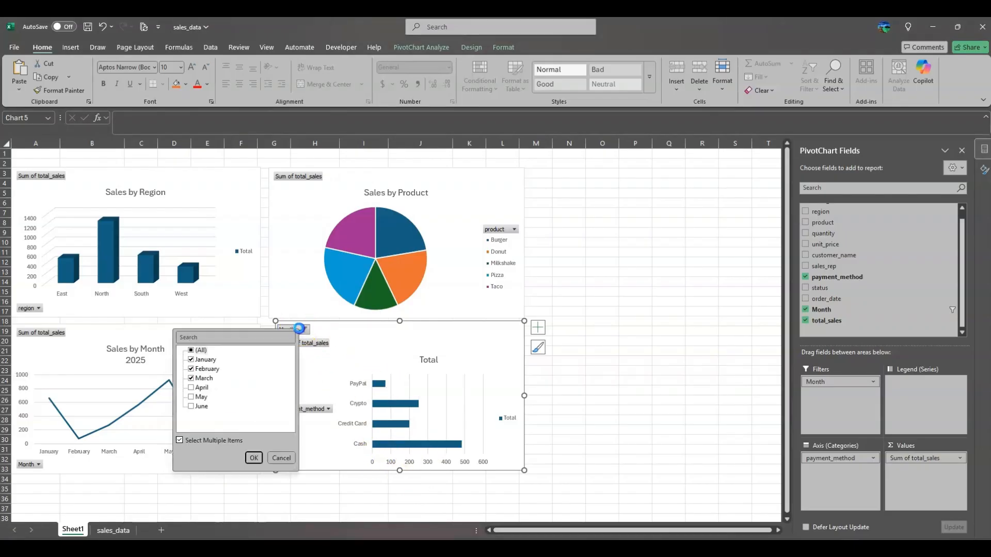
click(191, 351)
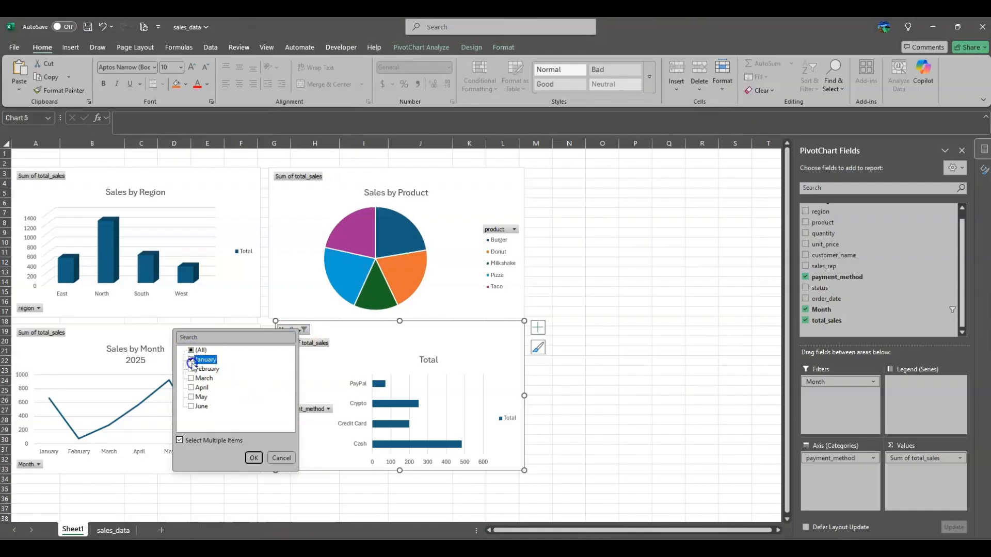
click(253, 457)
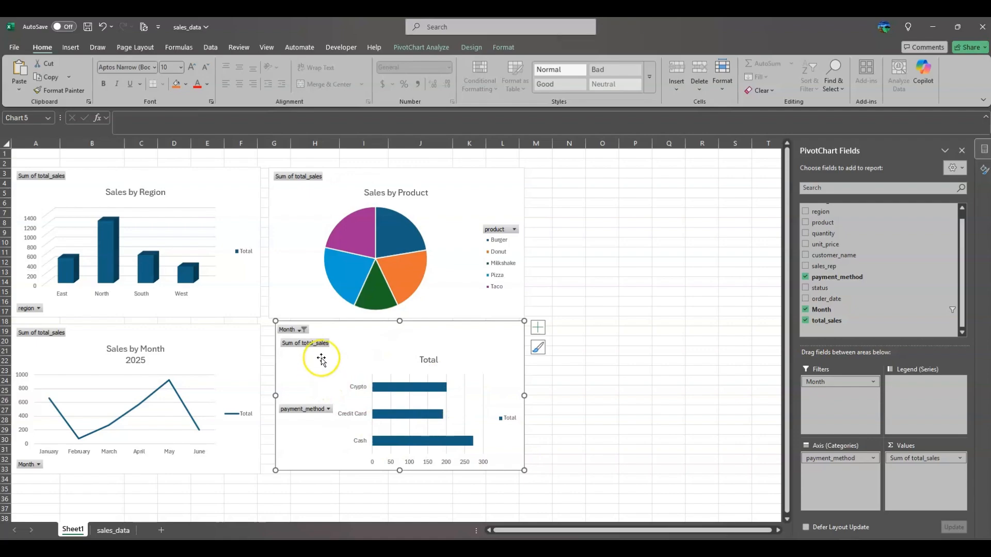
Reset the bar chart's Month filter to all months
click(303, 328)
click(193, 348)
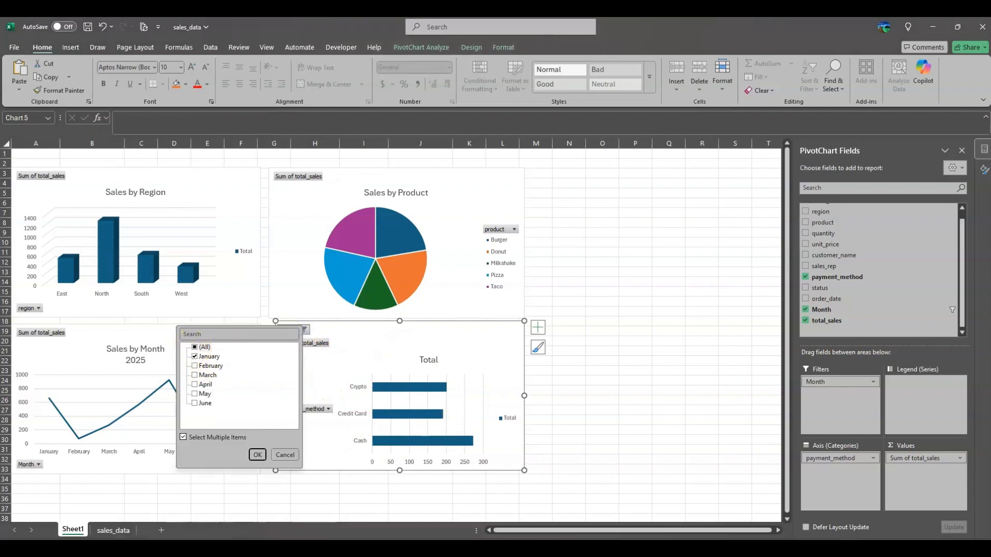
click(257, 455)
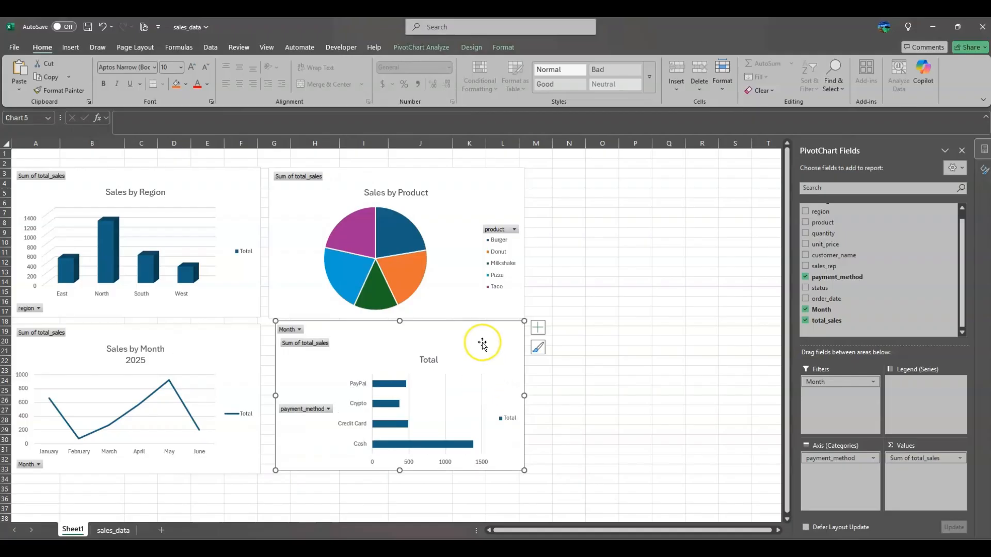
Check the bar chart's payment_method filter options and nudge the chart slightly to align it with the charts around it
click(328, 410)
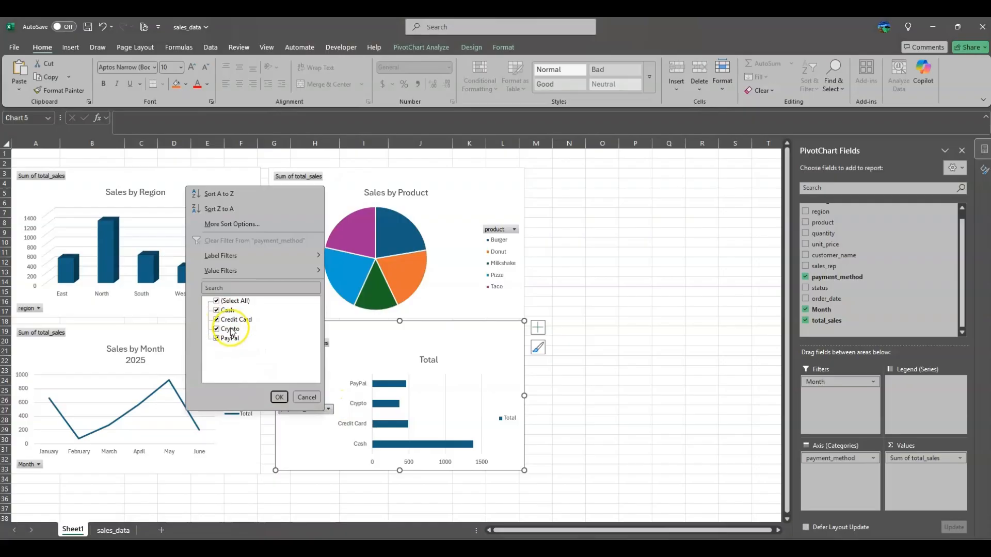
click(491, 340)
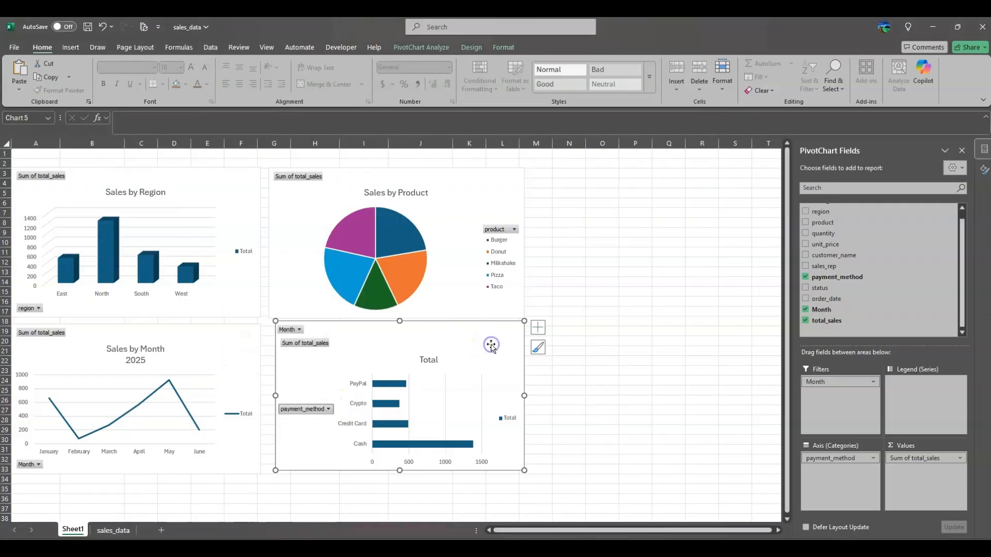
drag(491, 341, 484, 346)
click(576, 344)
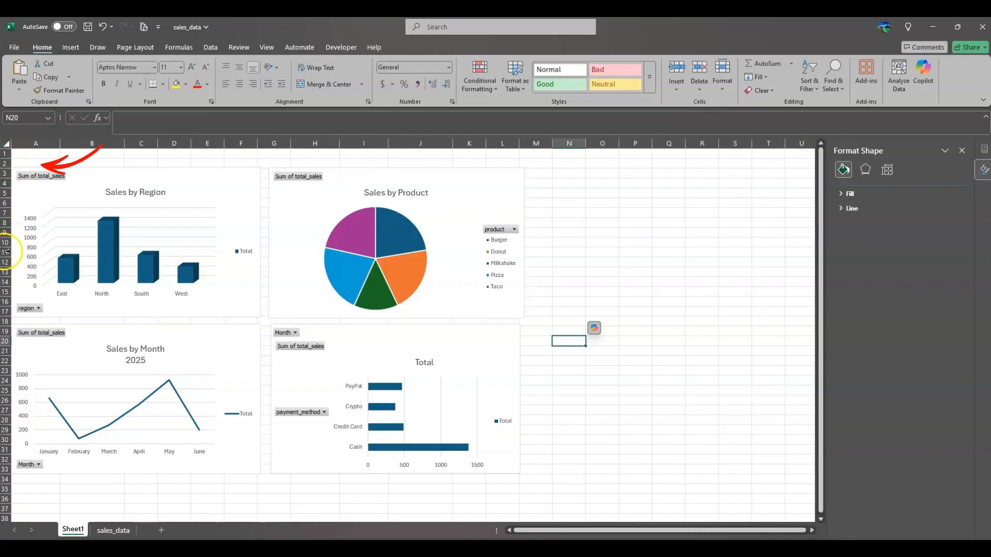
Insert two blank rows above row 1 to make room for a title over the charts
click(7, 153)
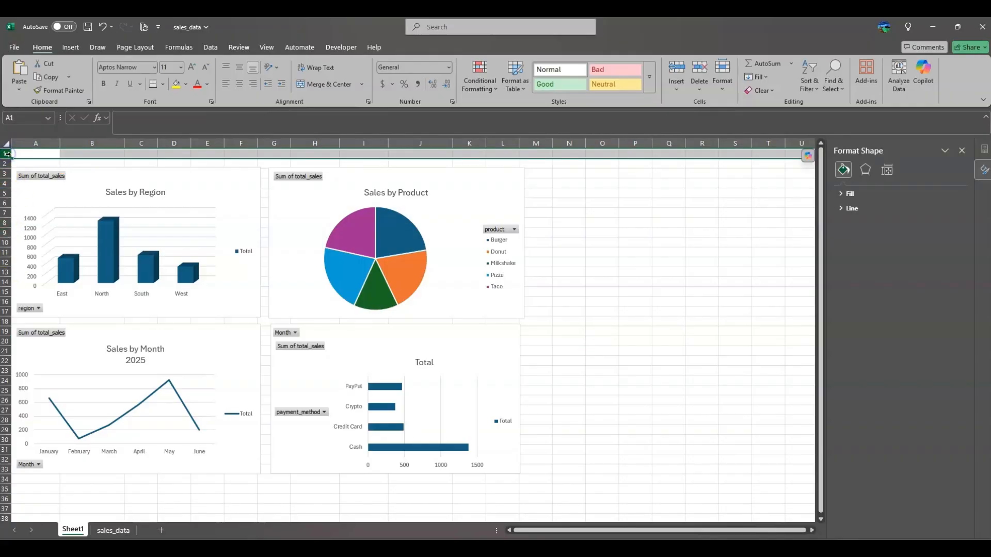
right_click(6, 153)
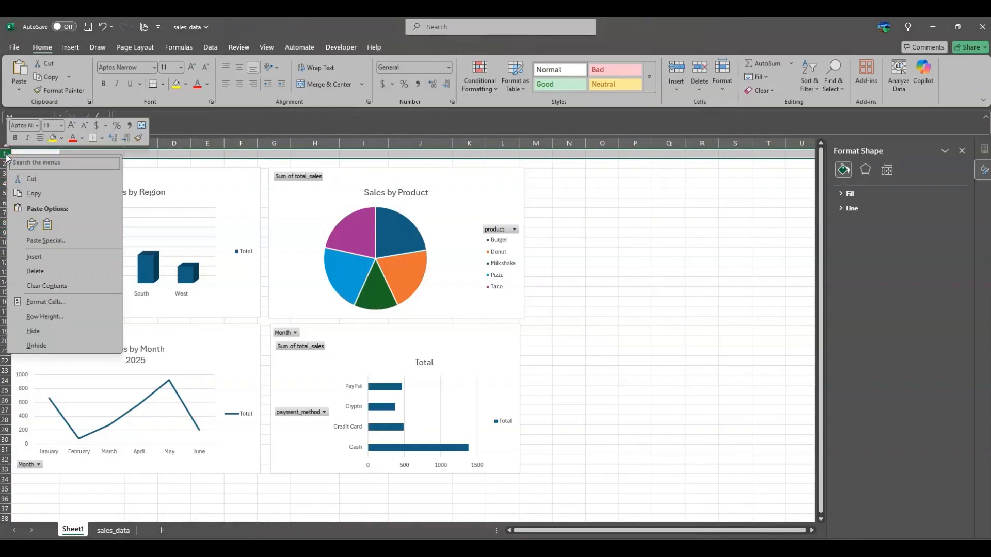
click(42, 256)
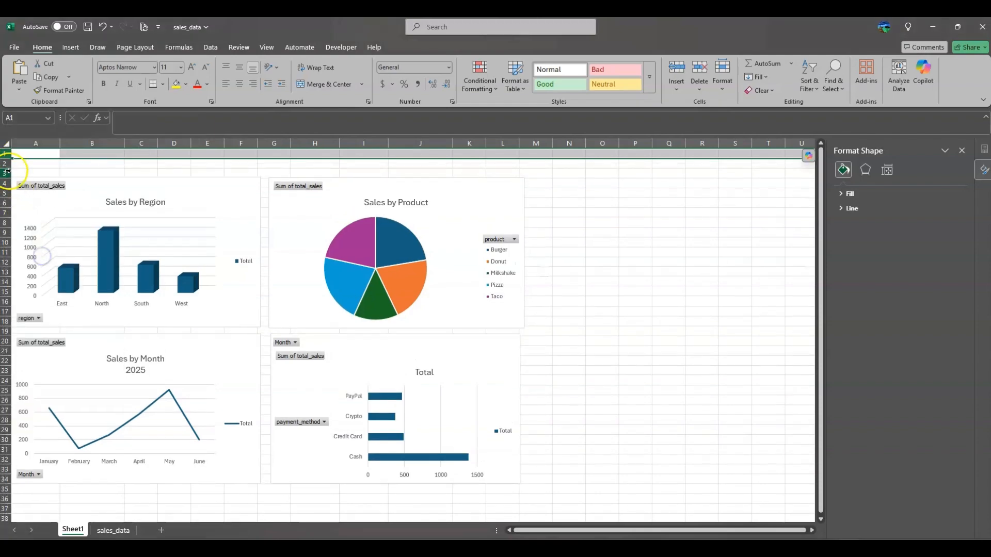
right_click(6, 154)
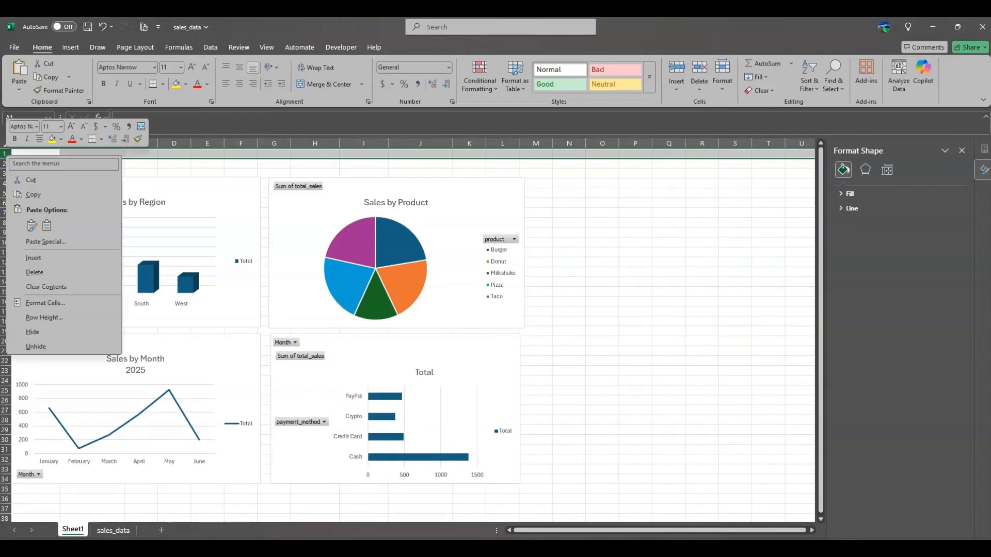
click(39, 273)
click(634, 300)
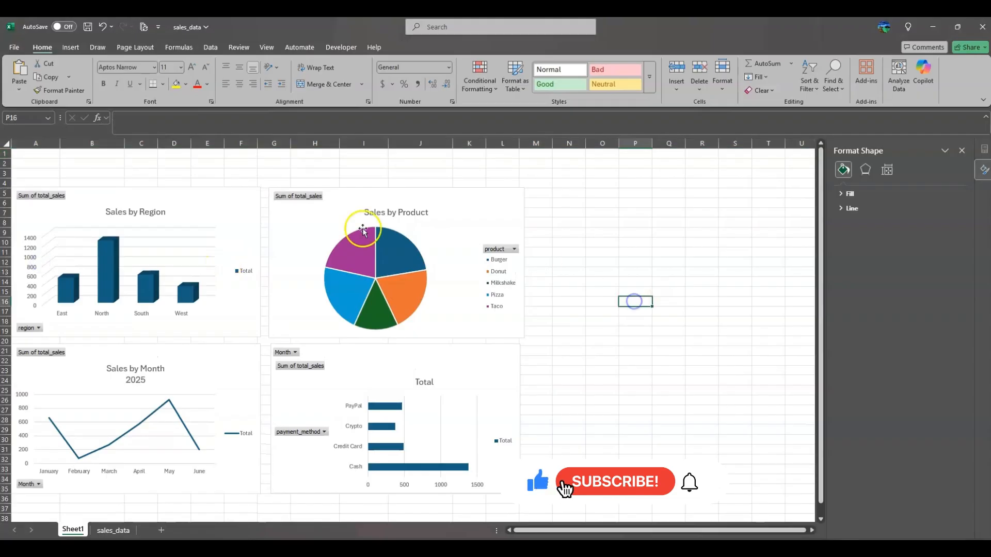
Turn on text wrapping for cells C1:J4 and merge and center them
drag(146, 181, 418, 154)
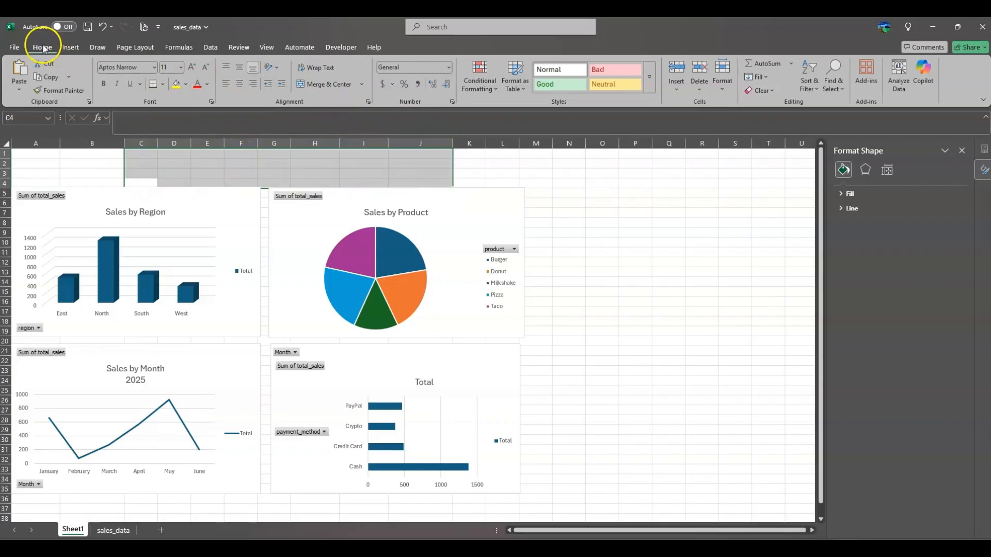
click(330, 70)
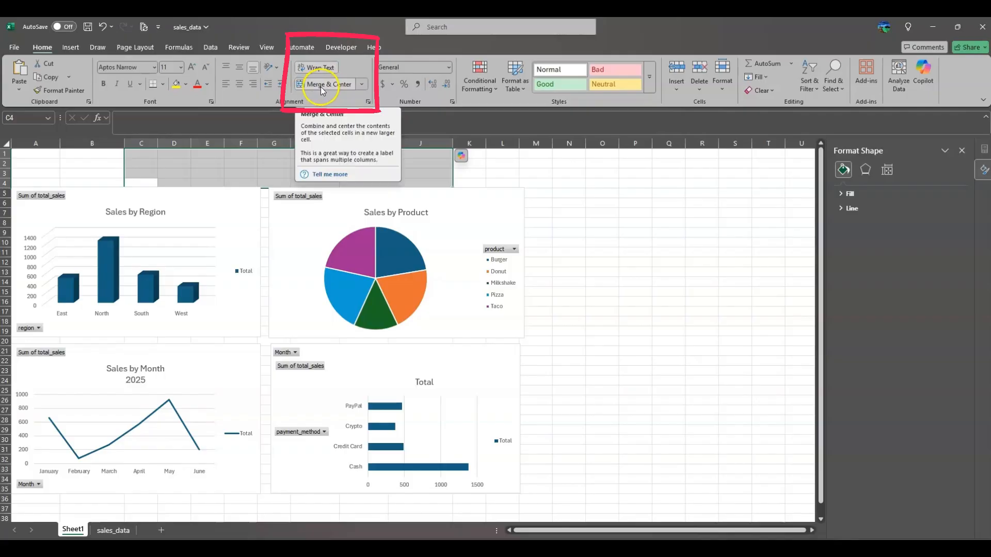
click(313, 85)
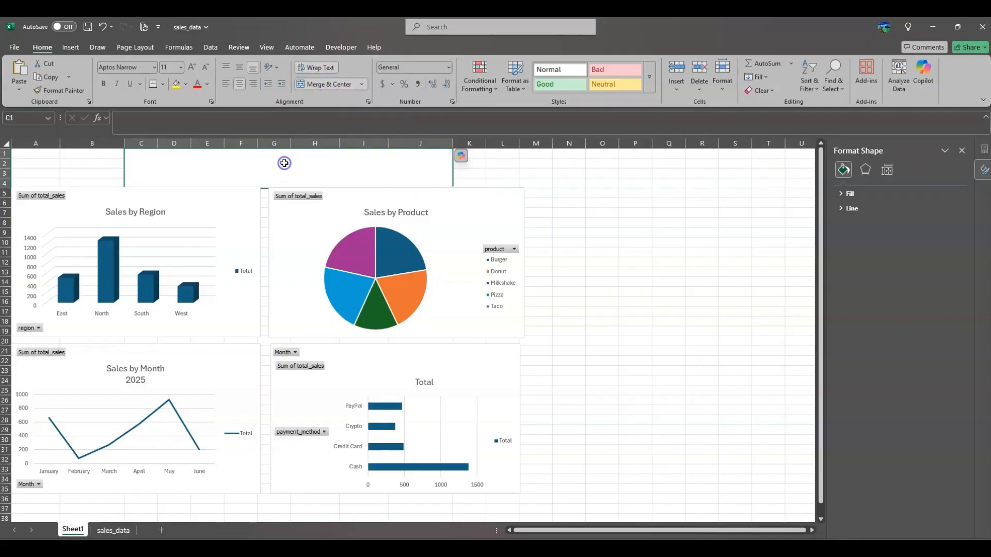
Enter the title Sales Data in the merged cell above the charts and align it vertically to the middle
click(306, 163)
text(Sales Data)
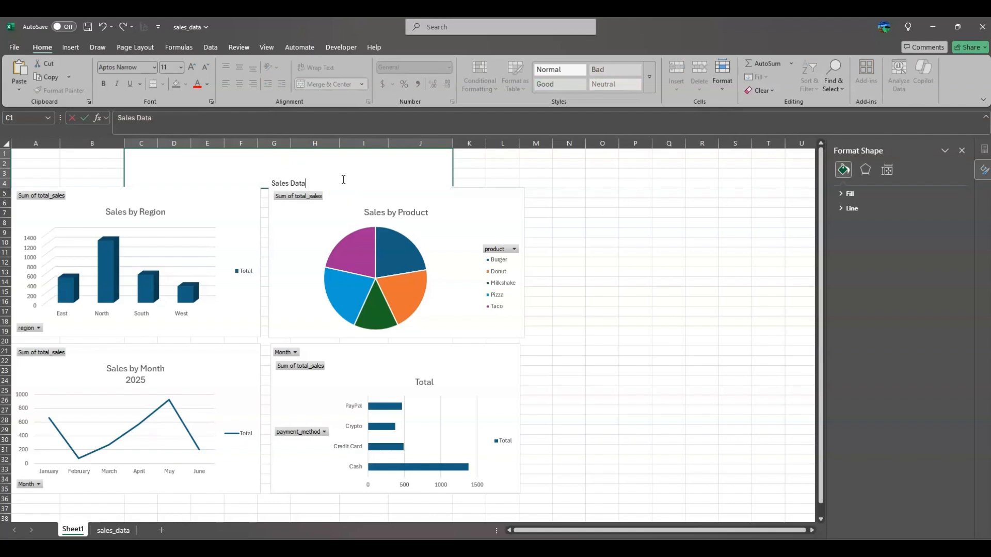
click(316, 187)
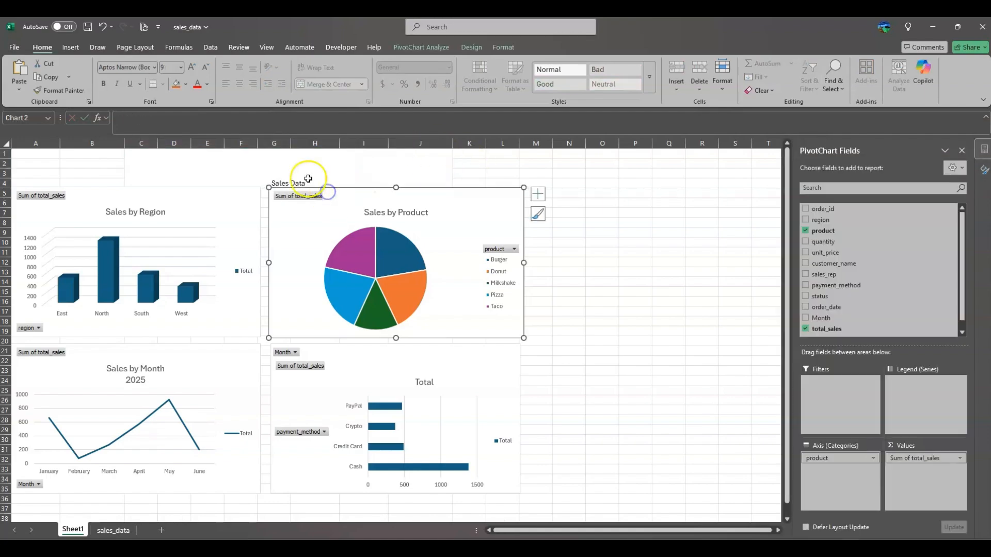
click(307, 181)
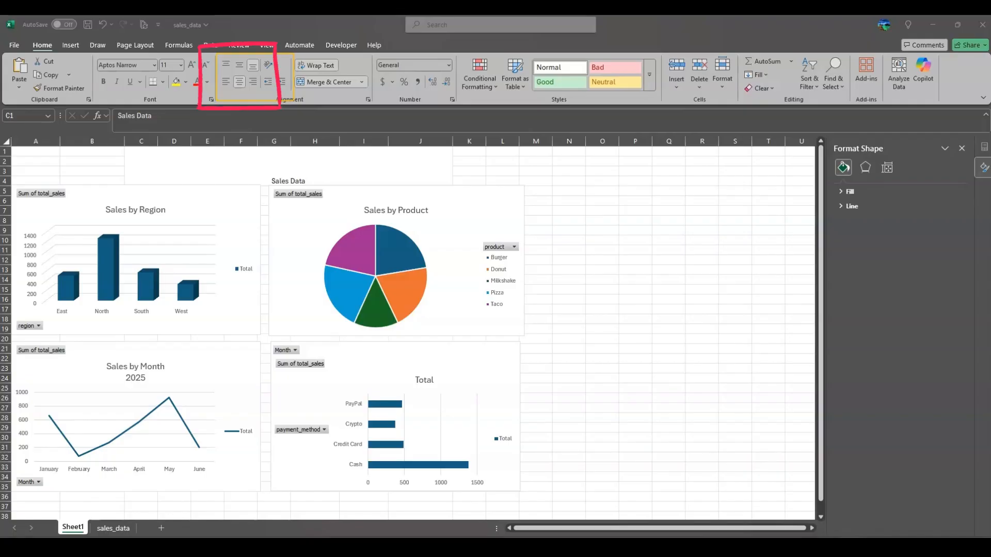
click(240, 66)
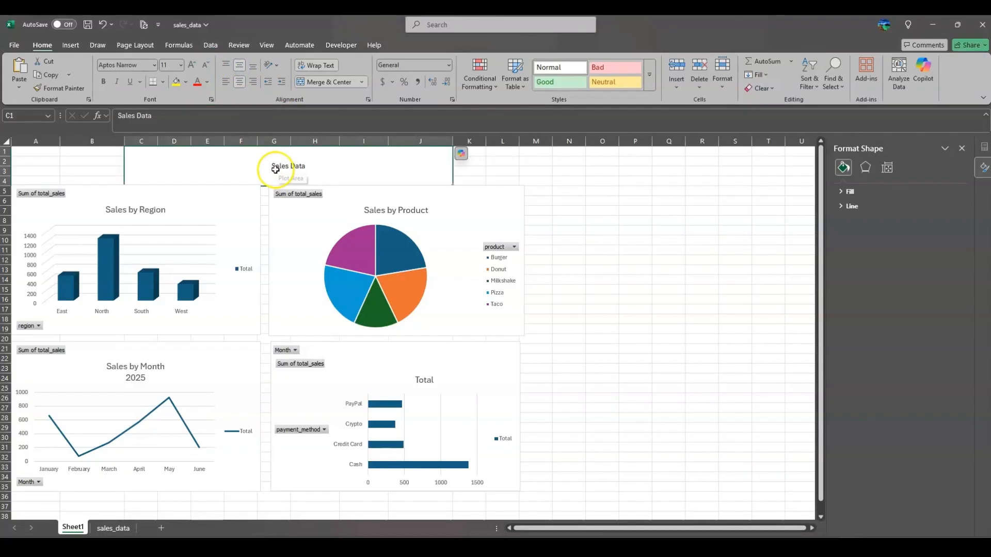
Format the Sales Data title with font size 48 and the Aptos Black font
double_click(276, 166)
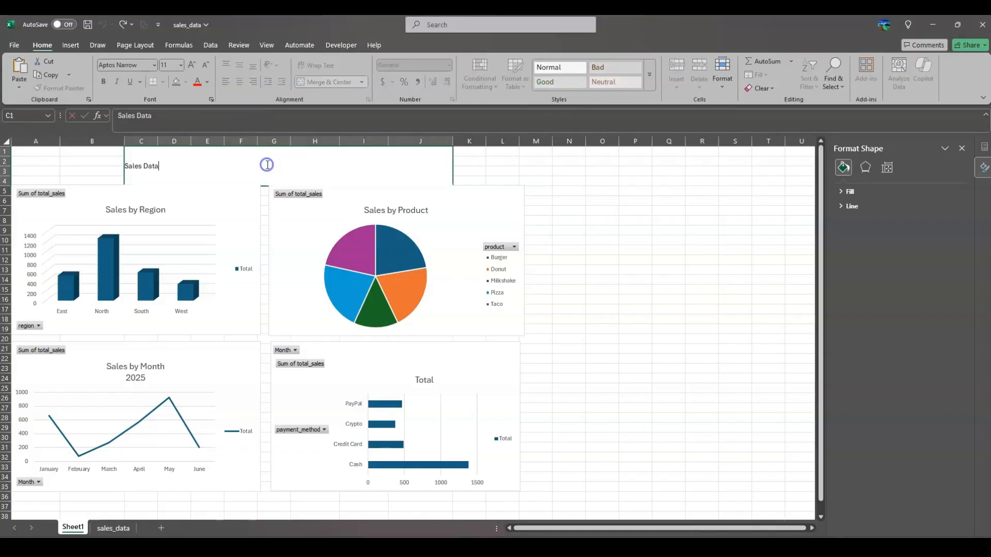
click(180, 67)
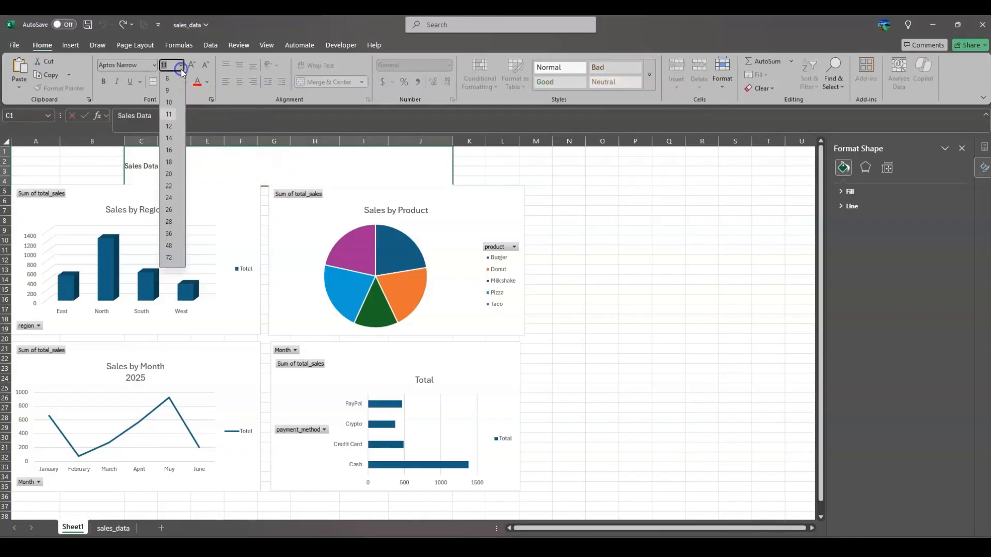
click(175, 247)
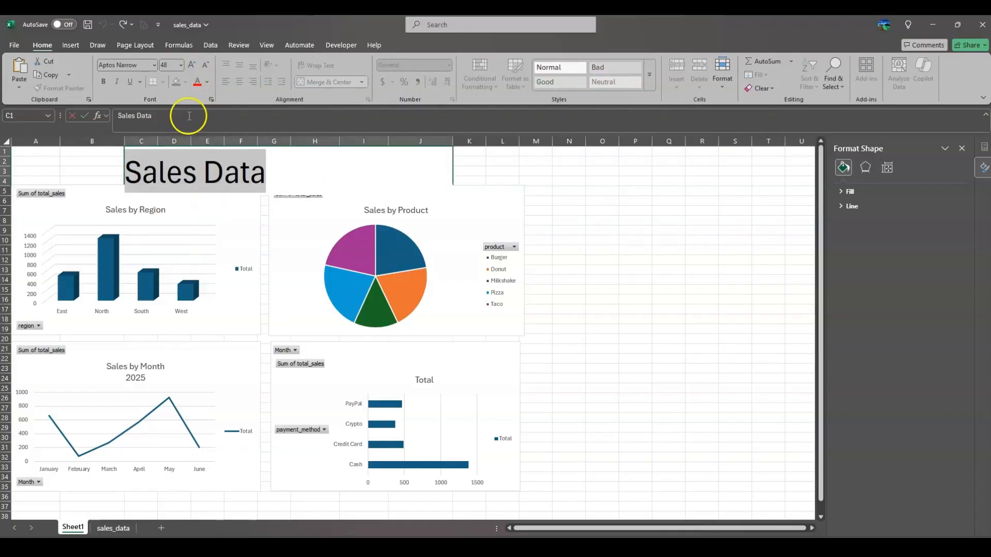
click(153, 65)
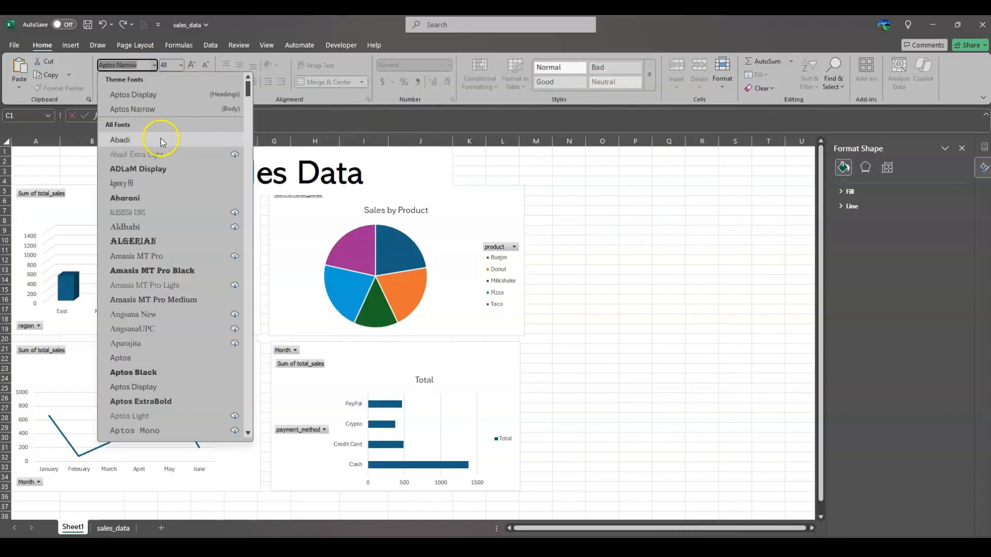
click(157, 373)
click(652, 306)
click(410, 154)
click(620, 185)
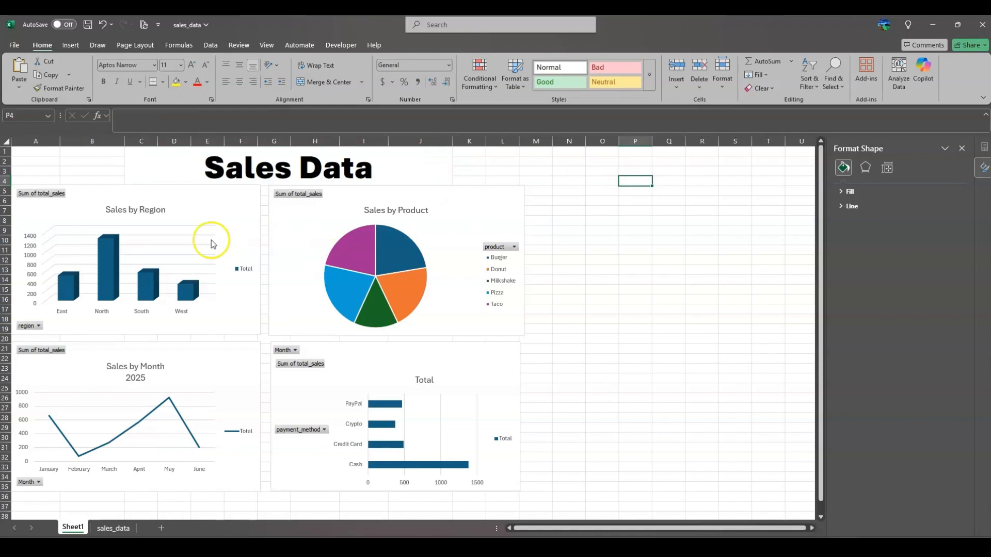
Nudge the Sales by Region chart slightly down beneath the title rows
click(217, 202)
click(70, 152)
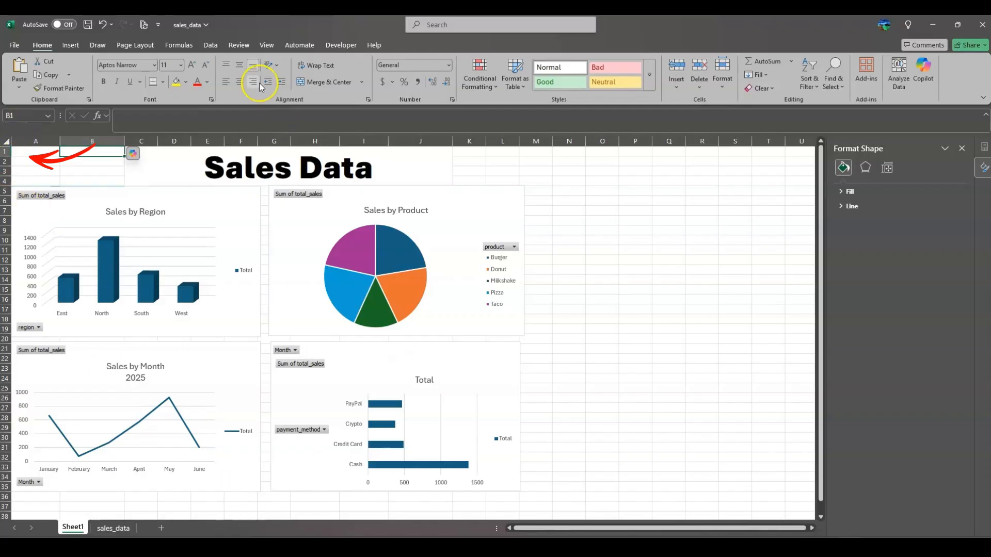
Hide the gridlines on the whole dashboard sheet
click(7, 141)
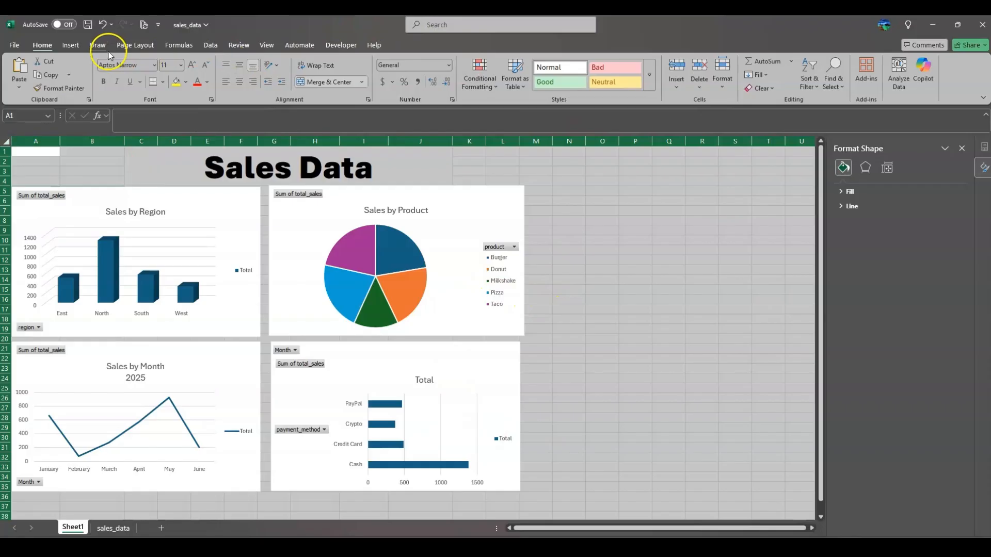
click(133, 46)
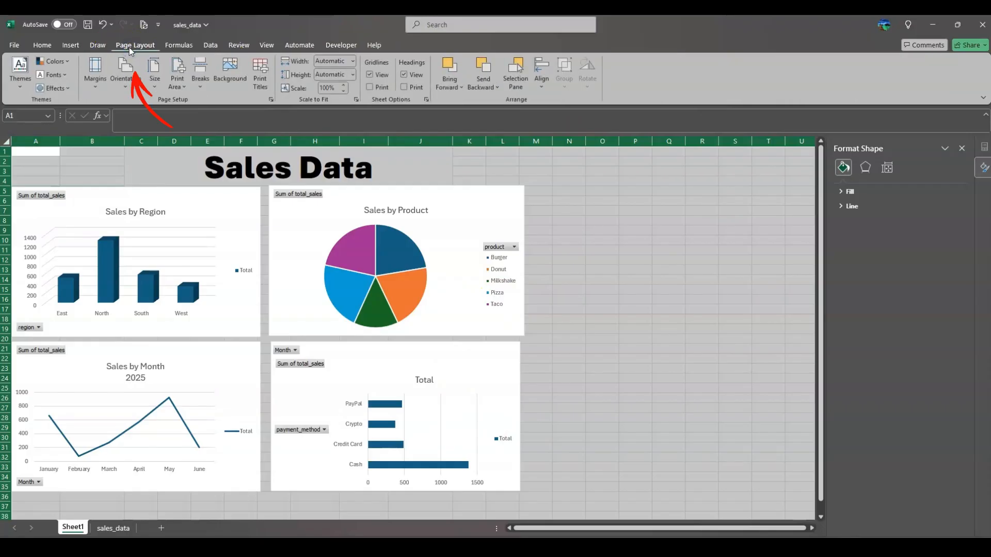
click(369, 75)
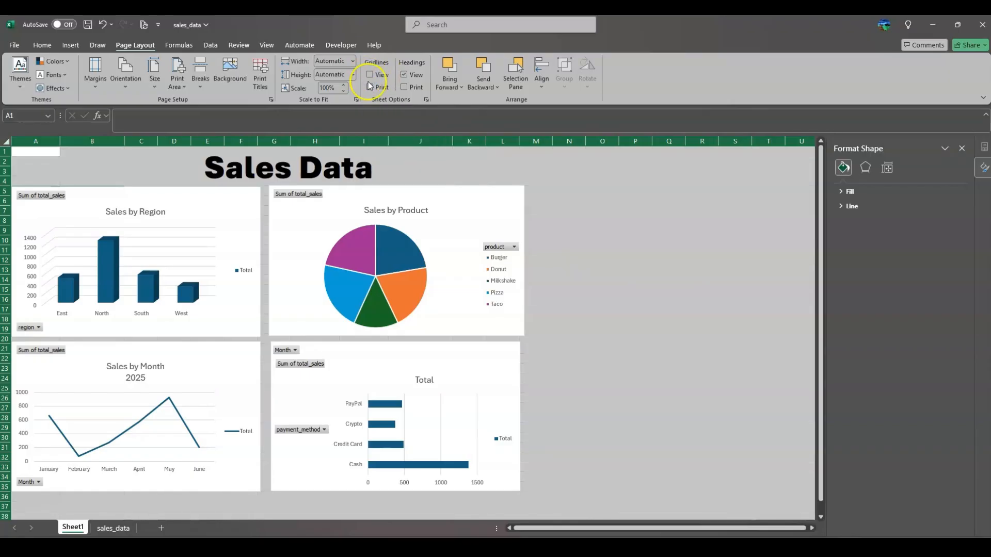
click(582, 165)
click(594, 431)
Widen the Sales by Region chart slightly and nudge the Sales by Product and payment method charts to even out the spacing
drag(261, 335, 265, 336)
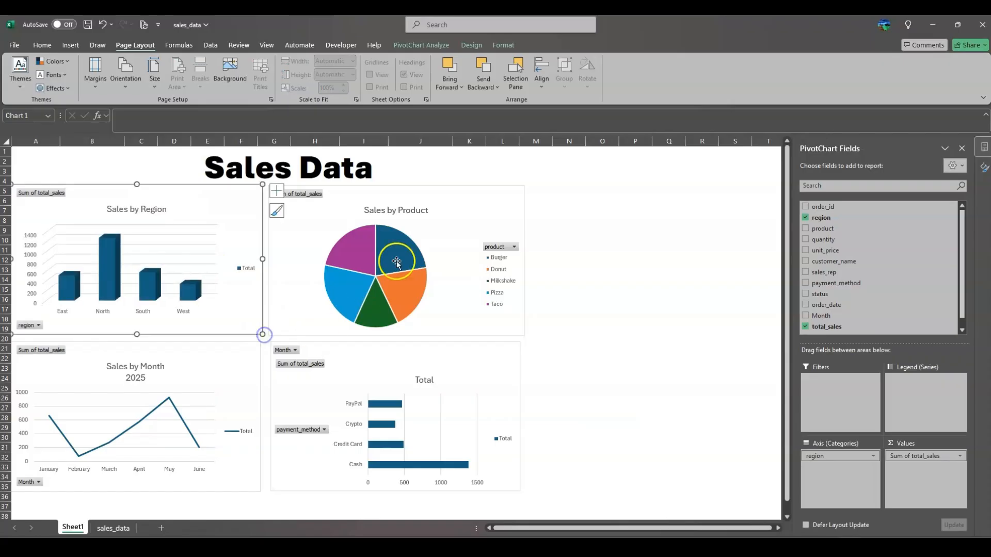
drag(439, 222, 441, 222)
click(571, 356)
click(499, 353)
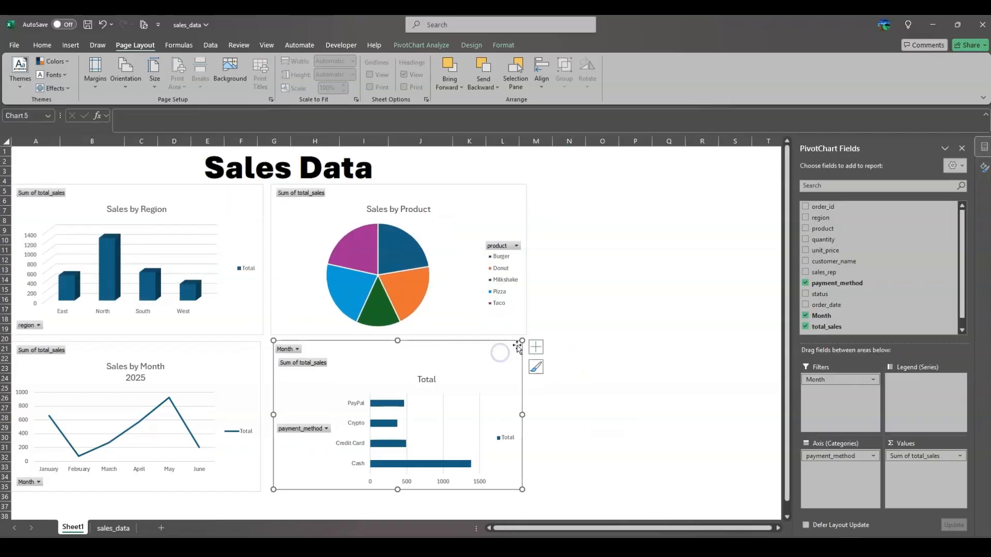
click(118, 144)
click(37, 157)
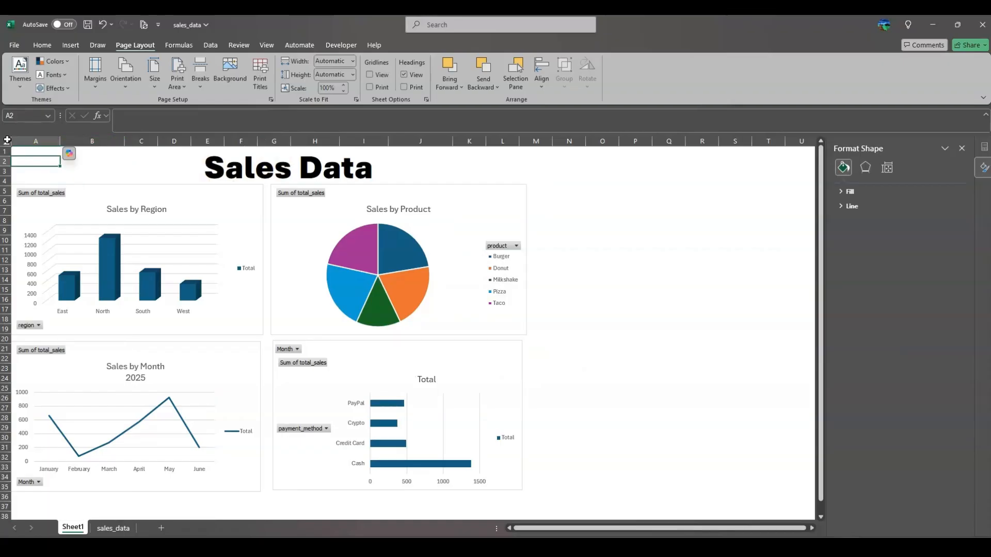
Fill every cell of the dashboard sheet with the lightest shade of the dark blue theme color
click(7, 140)
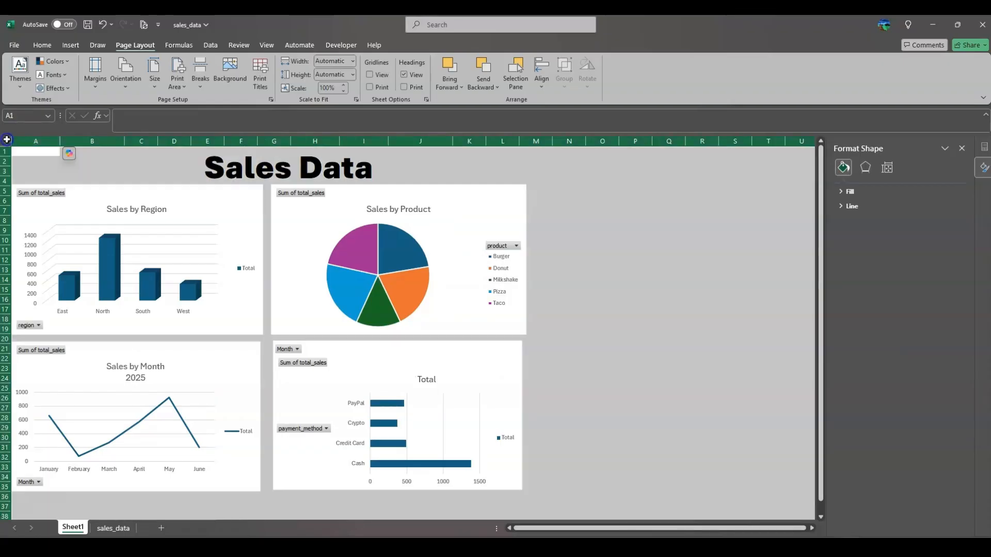
click(42, 46)
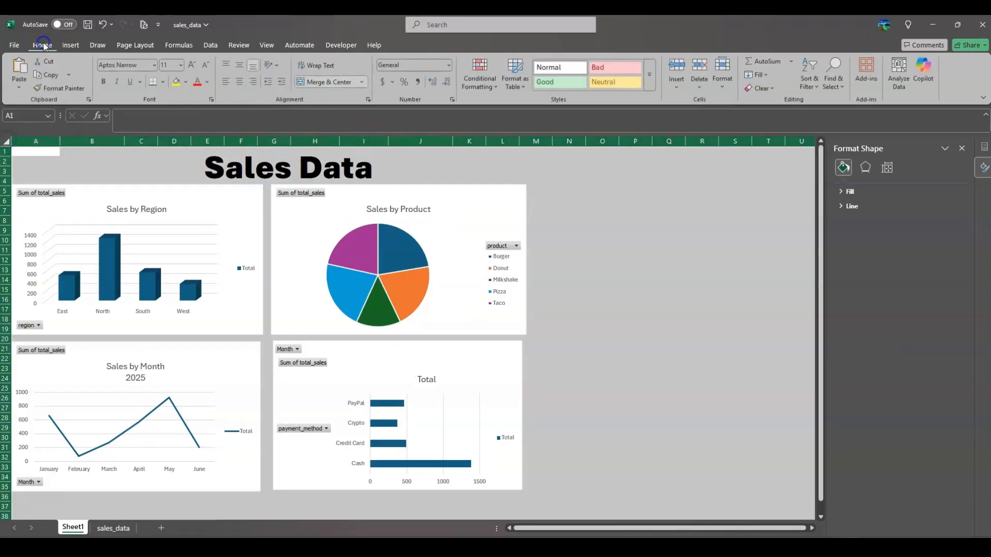
click(187, 82)
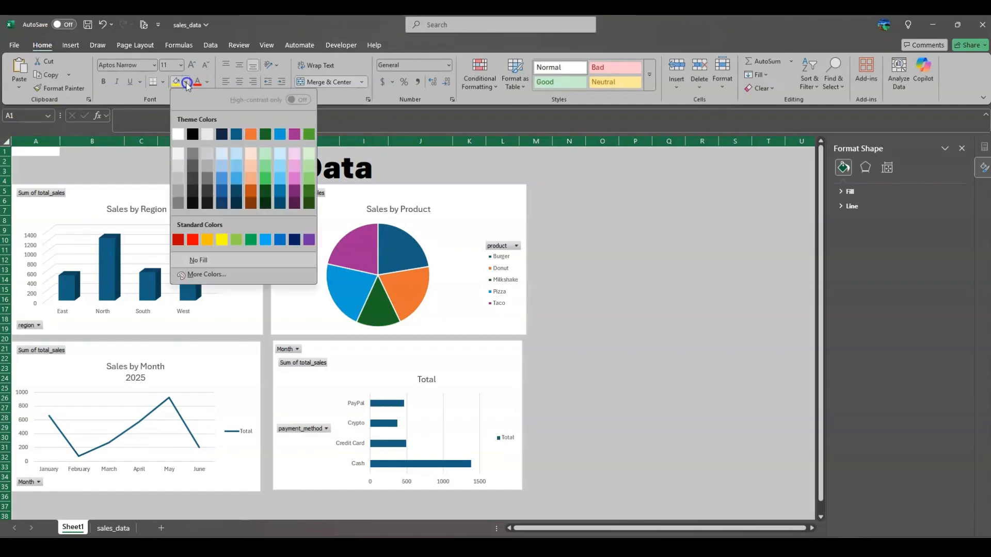
click(222, 154)
Fill the region, product, month and payment method charts with the same light blue as the sheet background
click(240, 203)
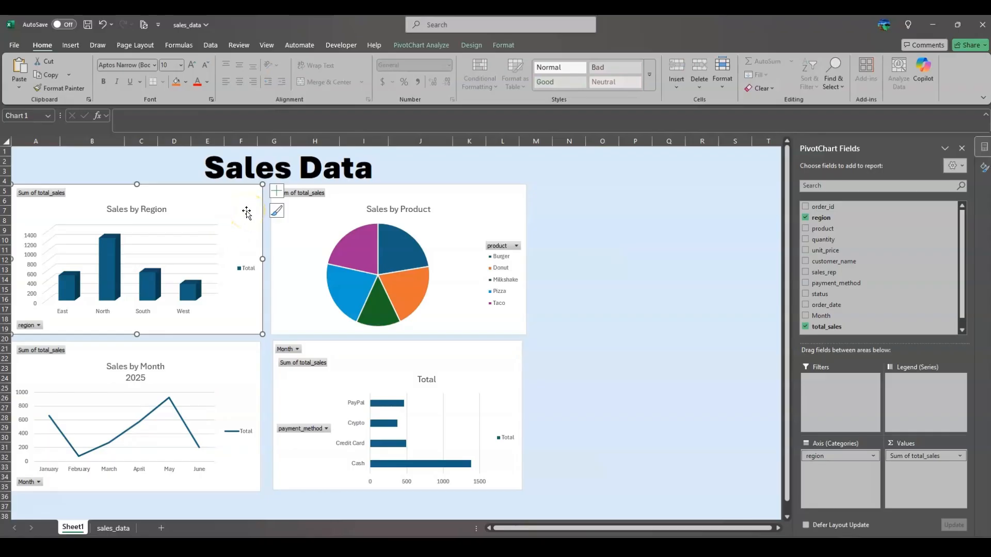
click(186, 83)
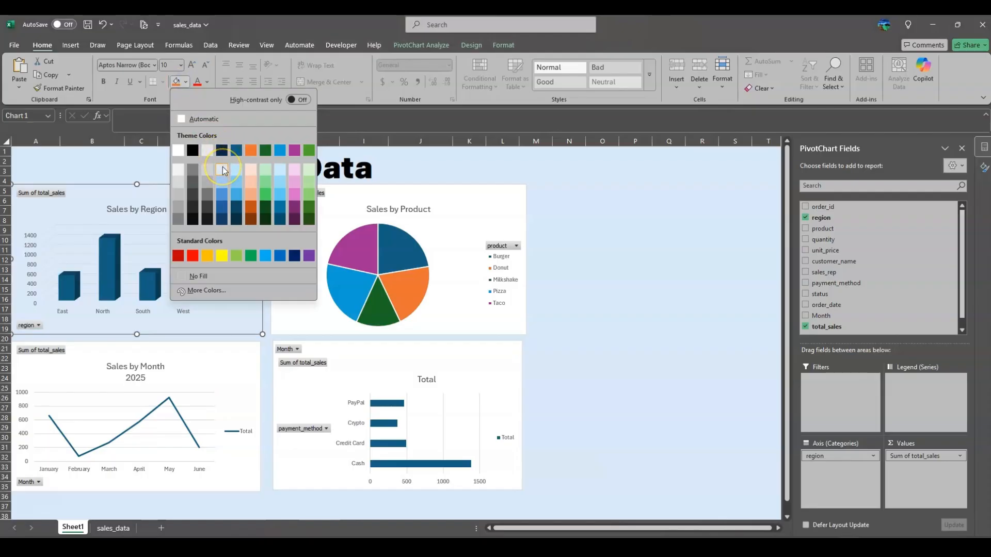
click(223, 168)
click(395, 195)
click(176, 82)
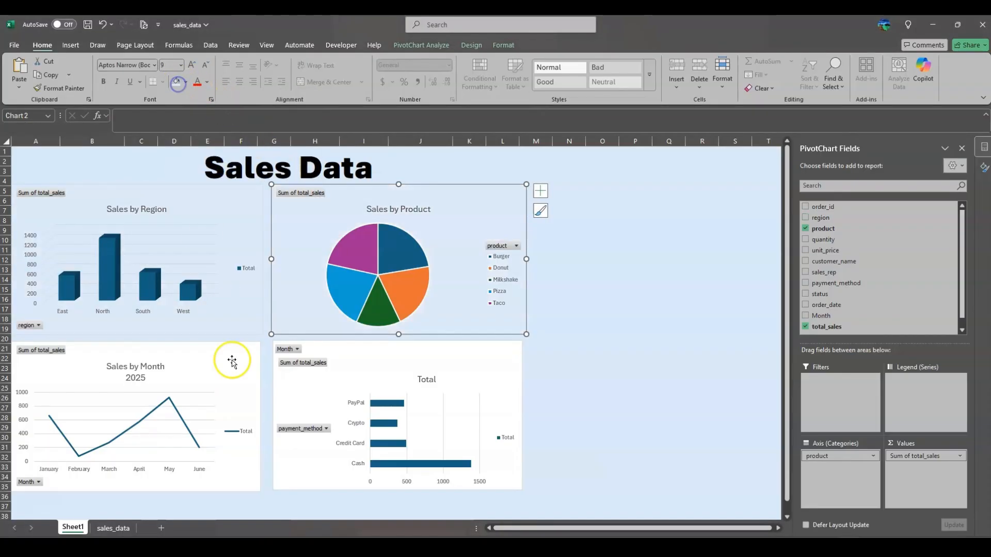
click(221, 365)
click(178, 82)
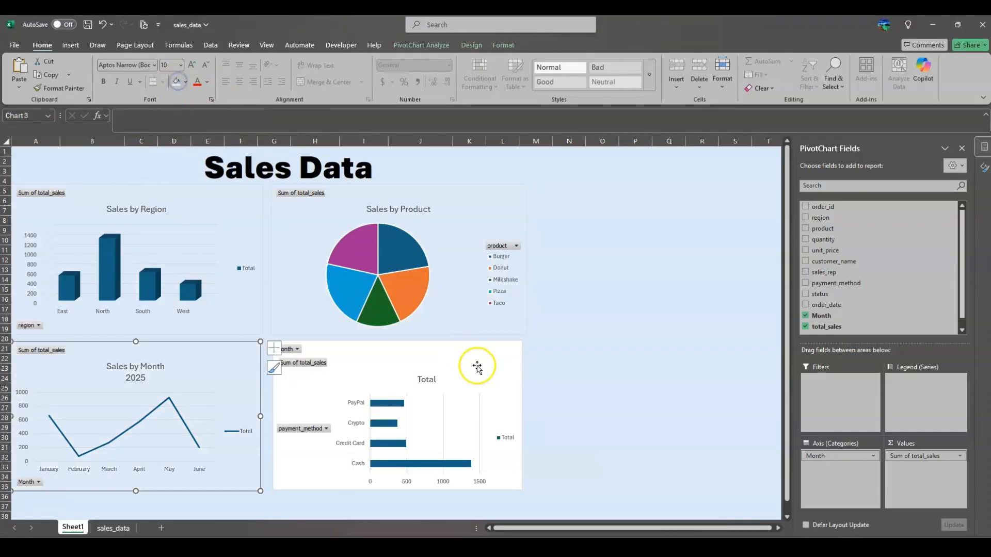
click(471, 358)
click(174, 83)
click(602, 240)
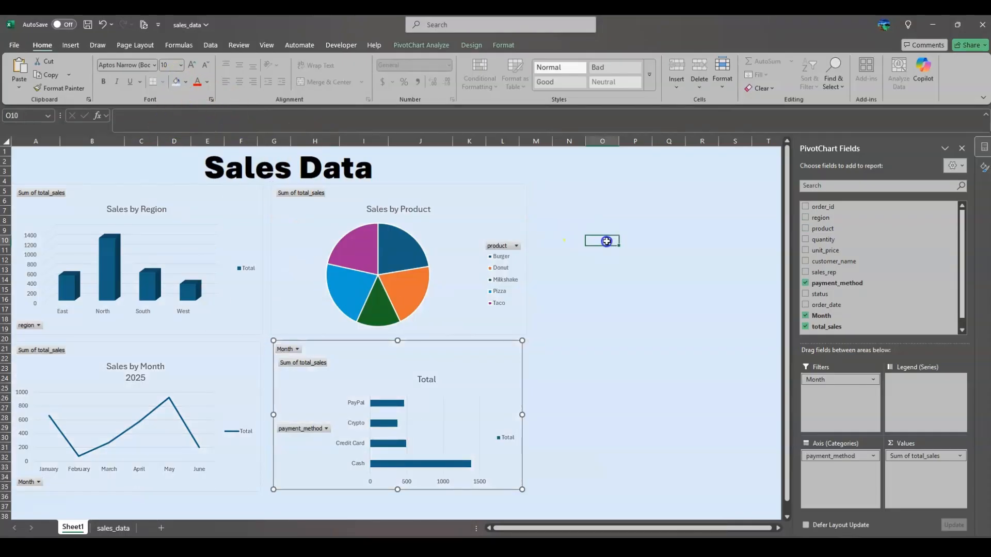
Nudge the payment method chart into line with the chart above it and enlarge it slightly
click(471, 356)
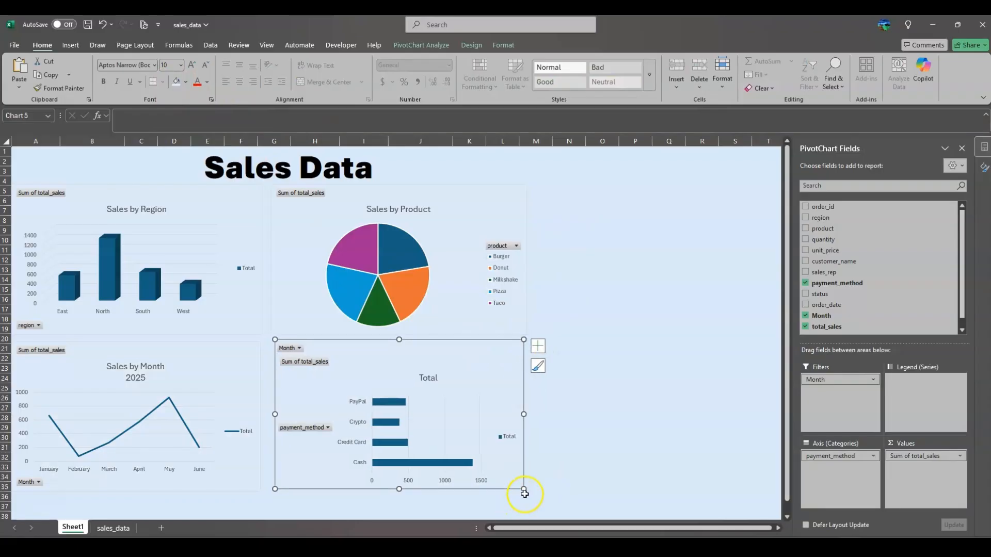
drag(524, 491, 528, 495)
click(594, 444)
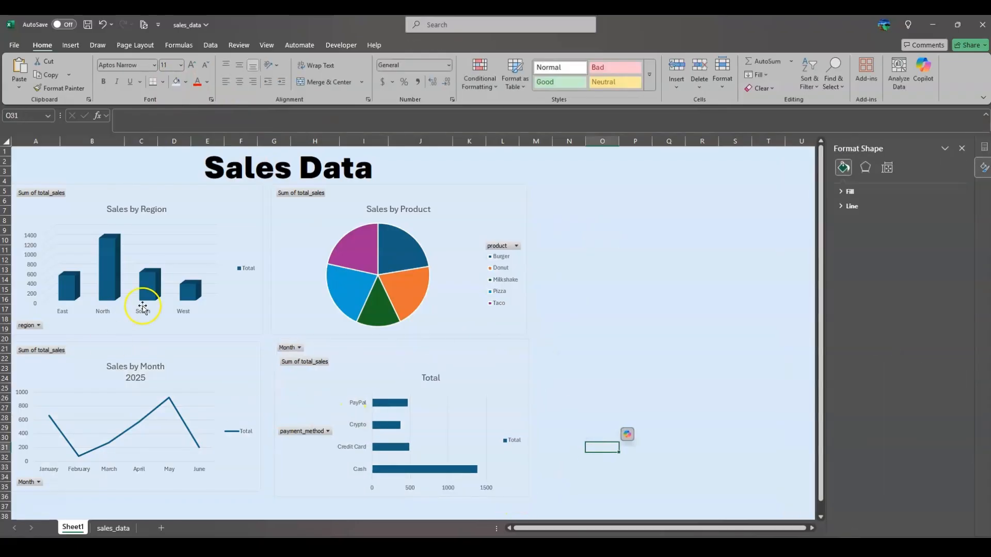
Change the font color of the Sales Data title to the darkest shade of the dark blue theme color
click(340, 185)
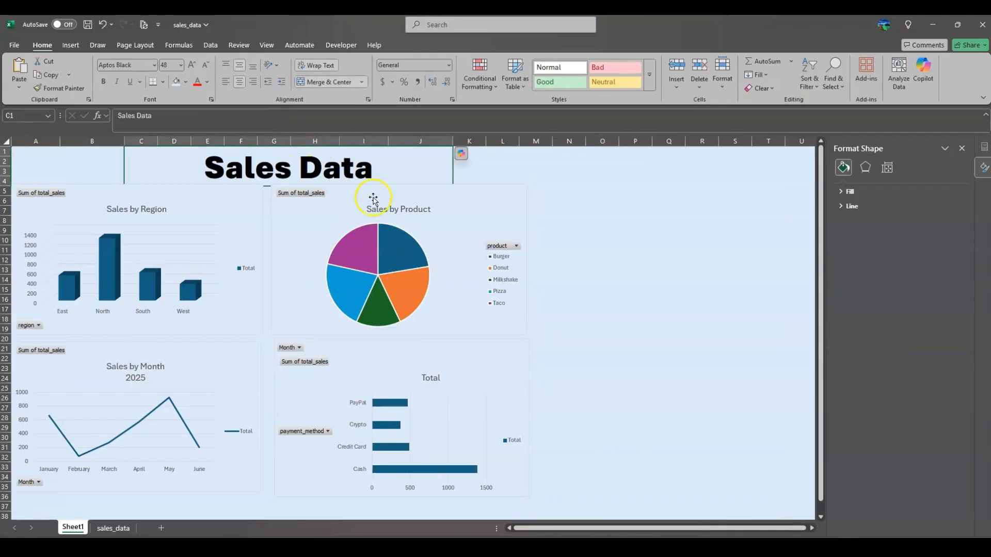
click(571, 162)
click(343, 174)
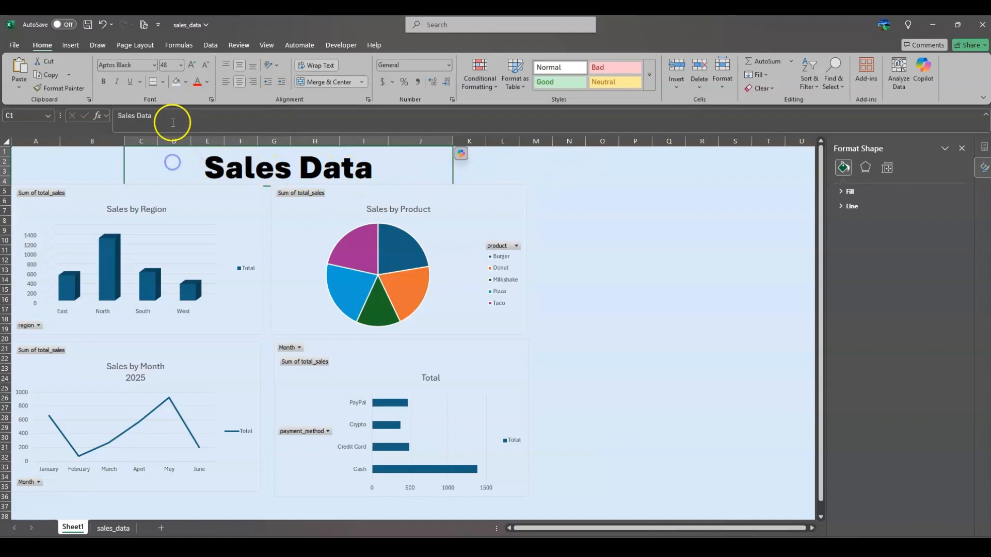
click(208, 81)
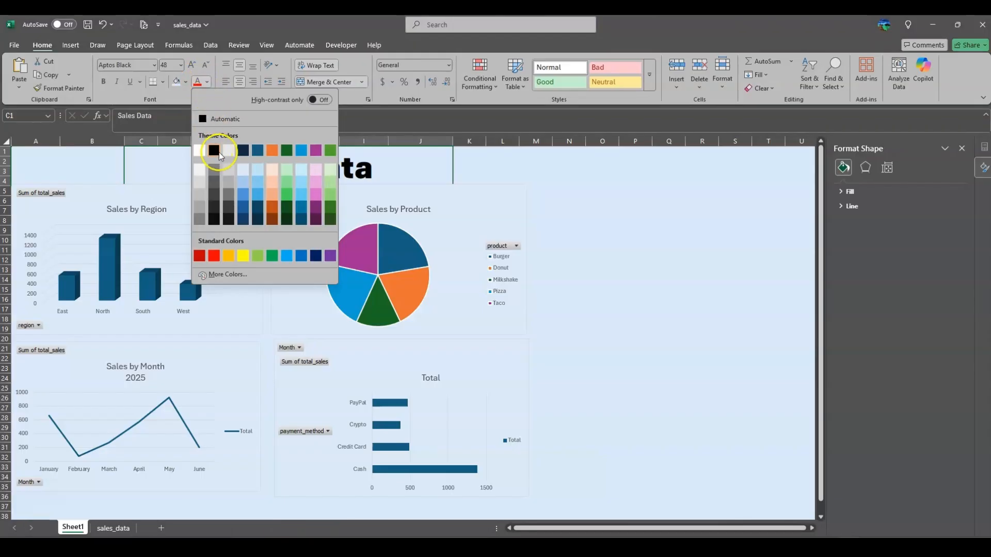
click(242, 220)
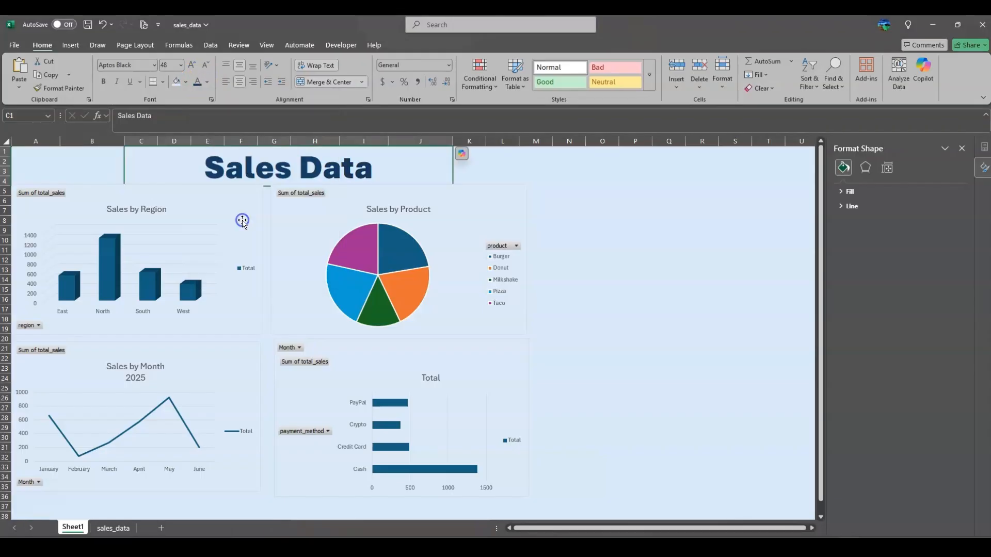
click(597, 276)
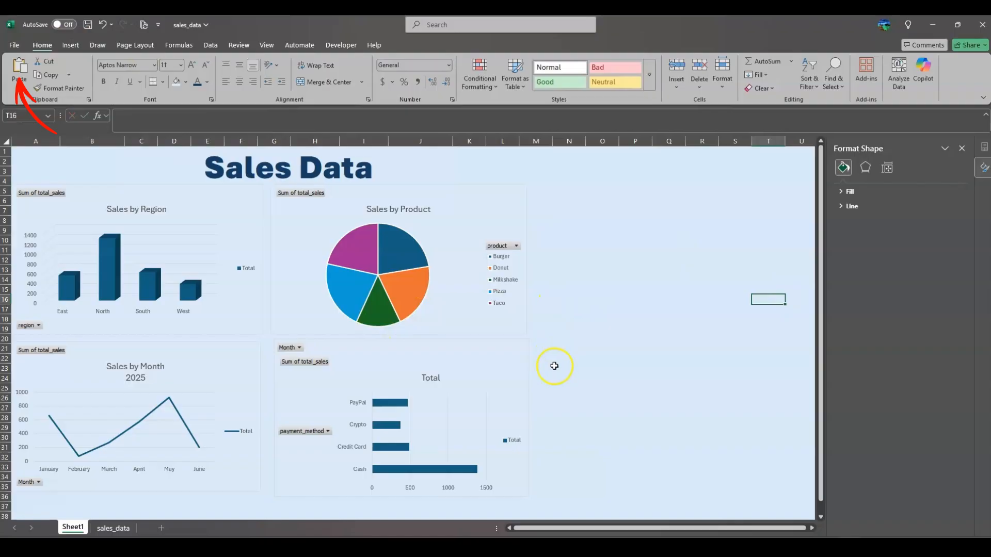
Save the sales_data workbook
click(15, 45)
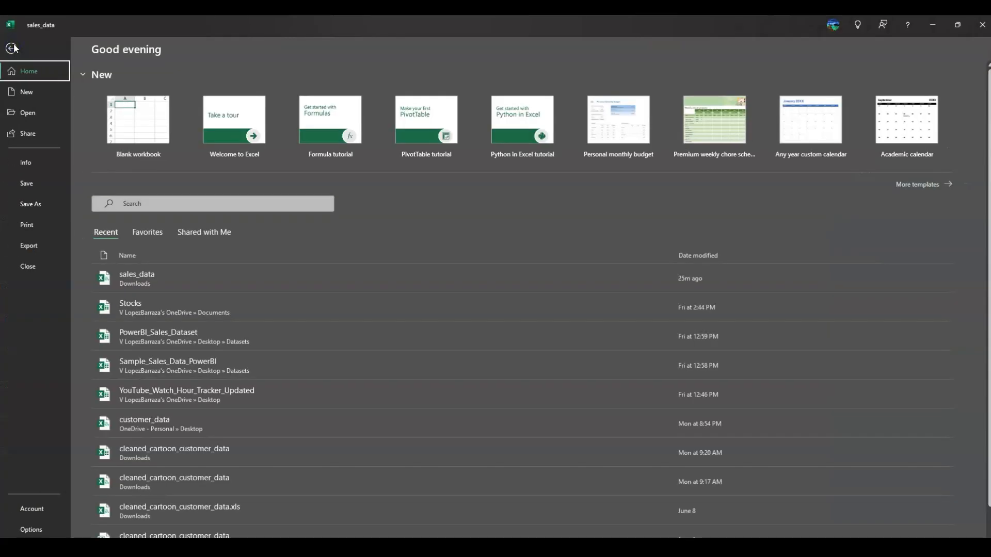
click(44, 178)
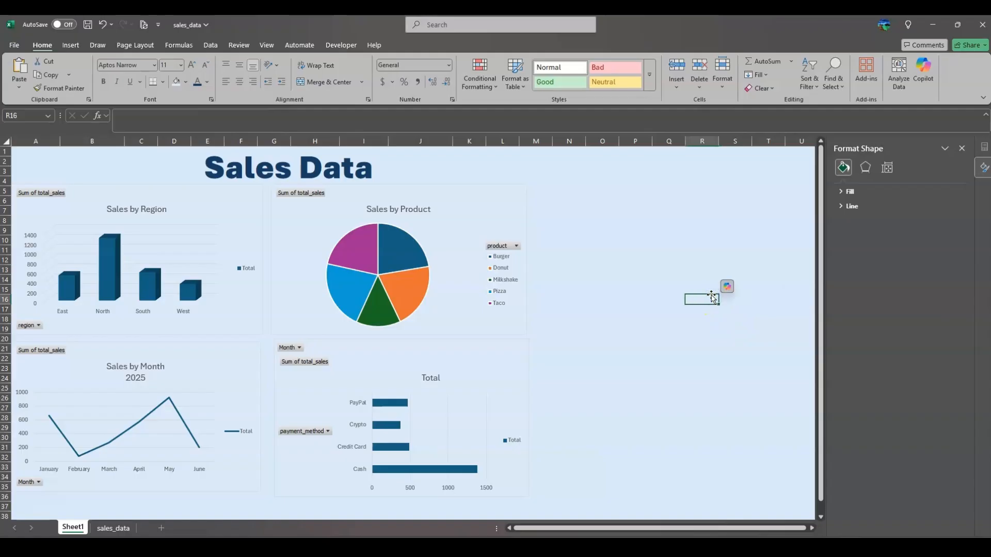